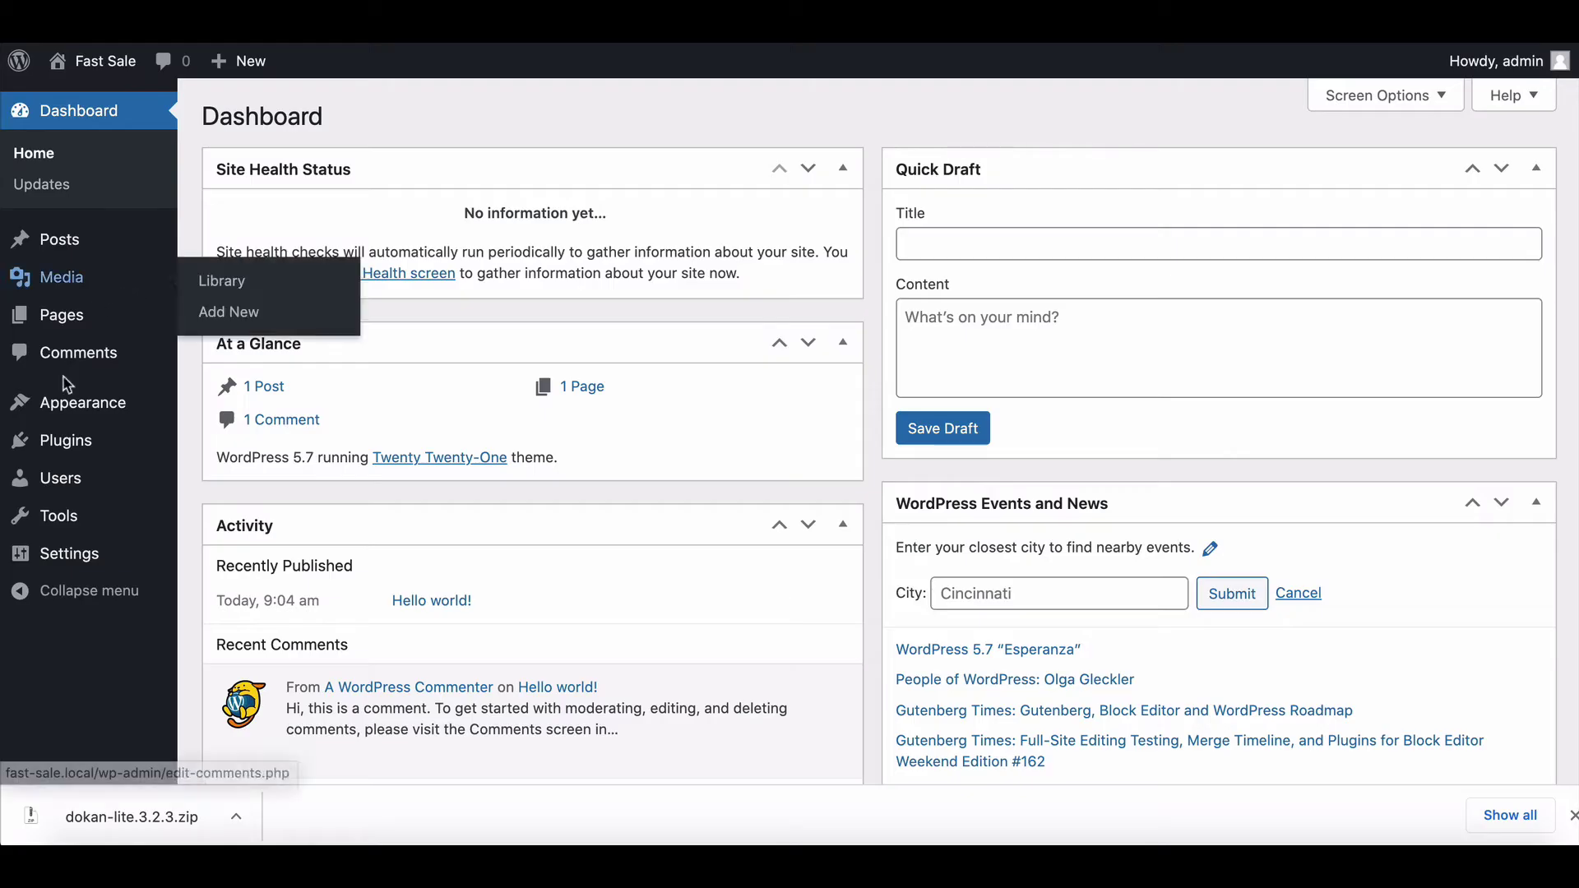
Step: Go to the WordPress Installed Plugins page and start adding a new plugin
left_click(66, 441)
left_click(331, 115)
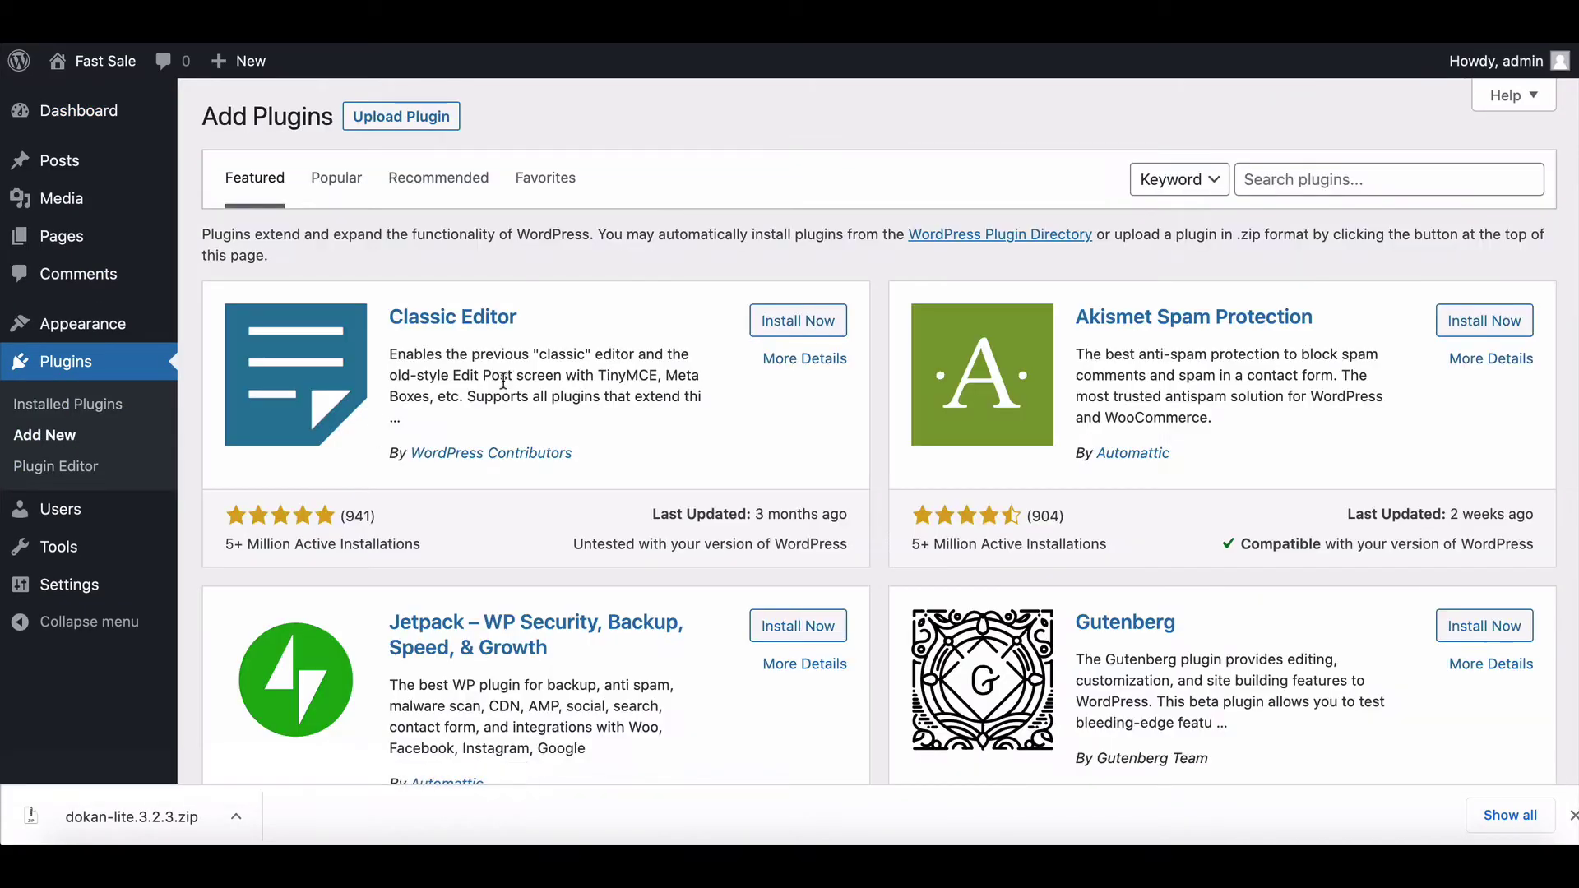
Step: Upload dokan-lite-3.2.3.zip as a plugin and install it
left_click(432, 124)
left_click_drag(141, 815, 814, 318)
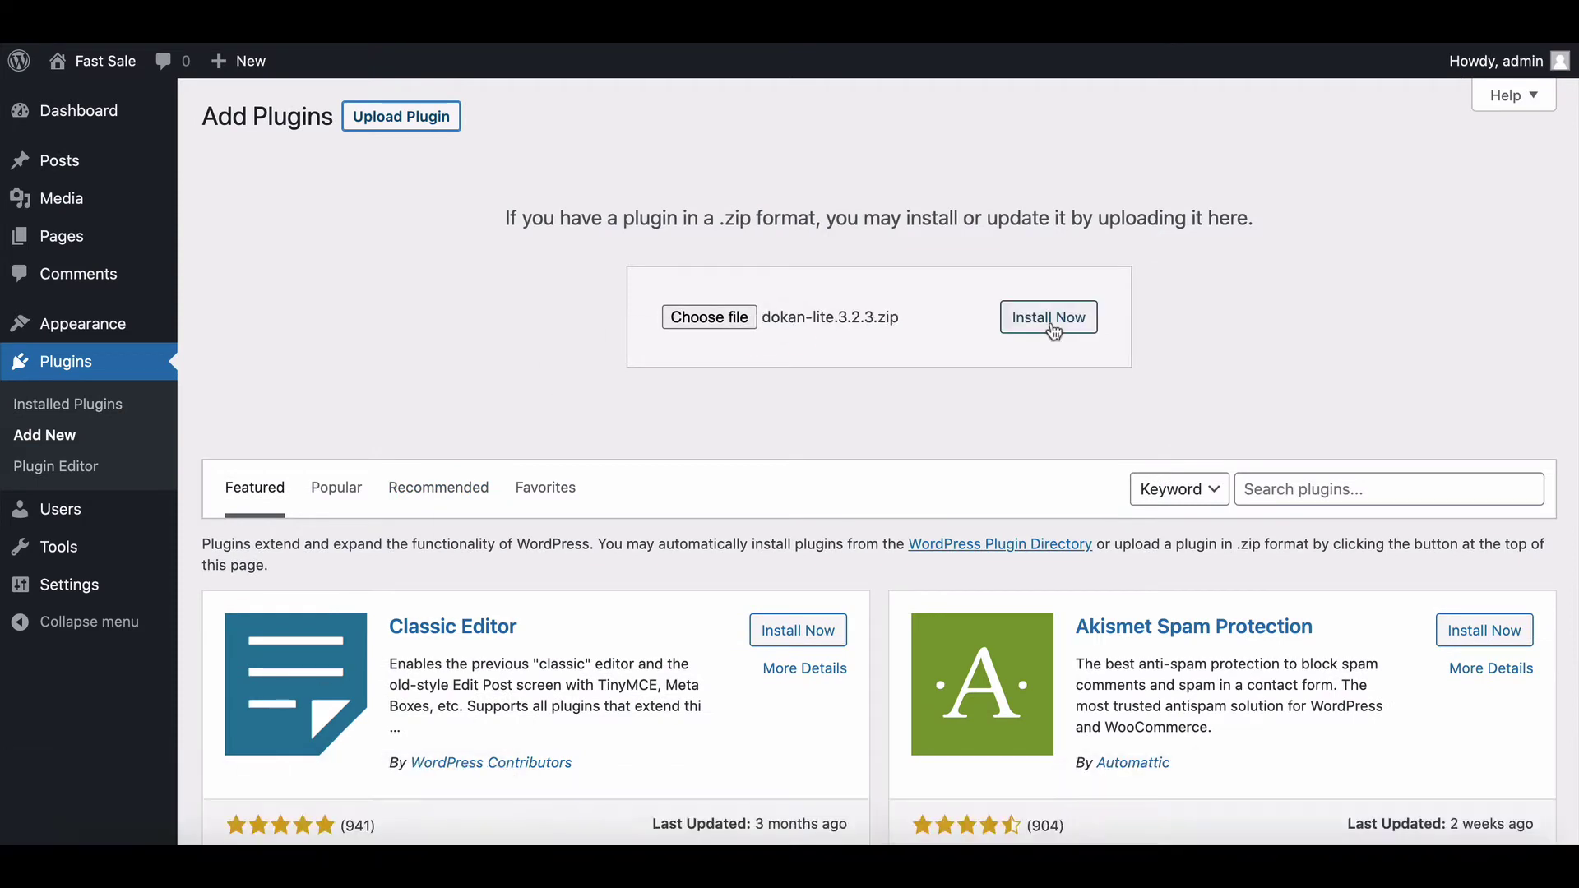
left_click(1049, 321)
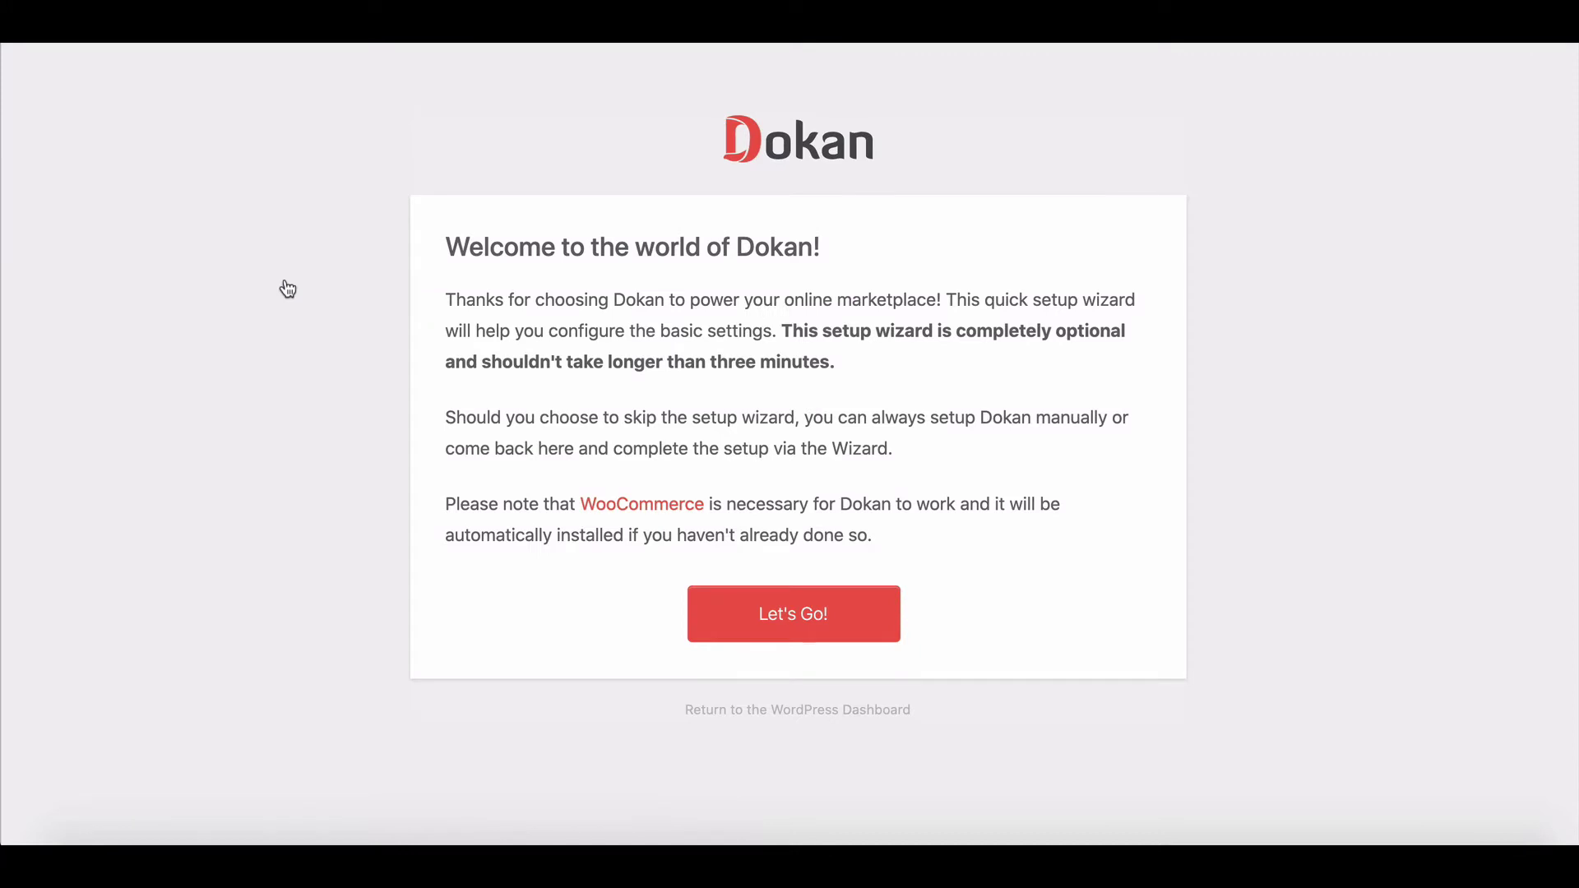
Step: Launch the Dokan wizard and accept store URL 'store' with Vendor as fee recipient
left_click(730, 614)
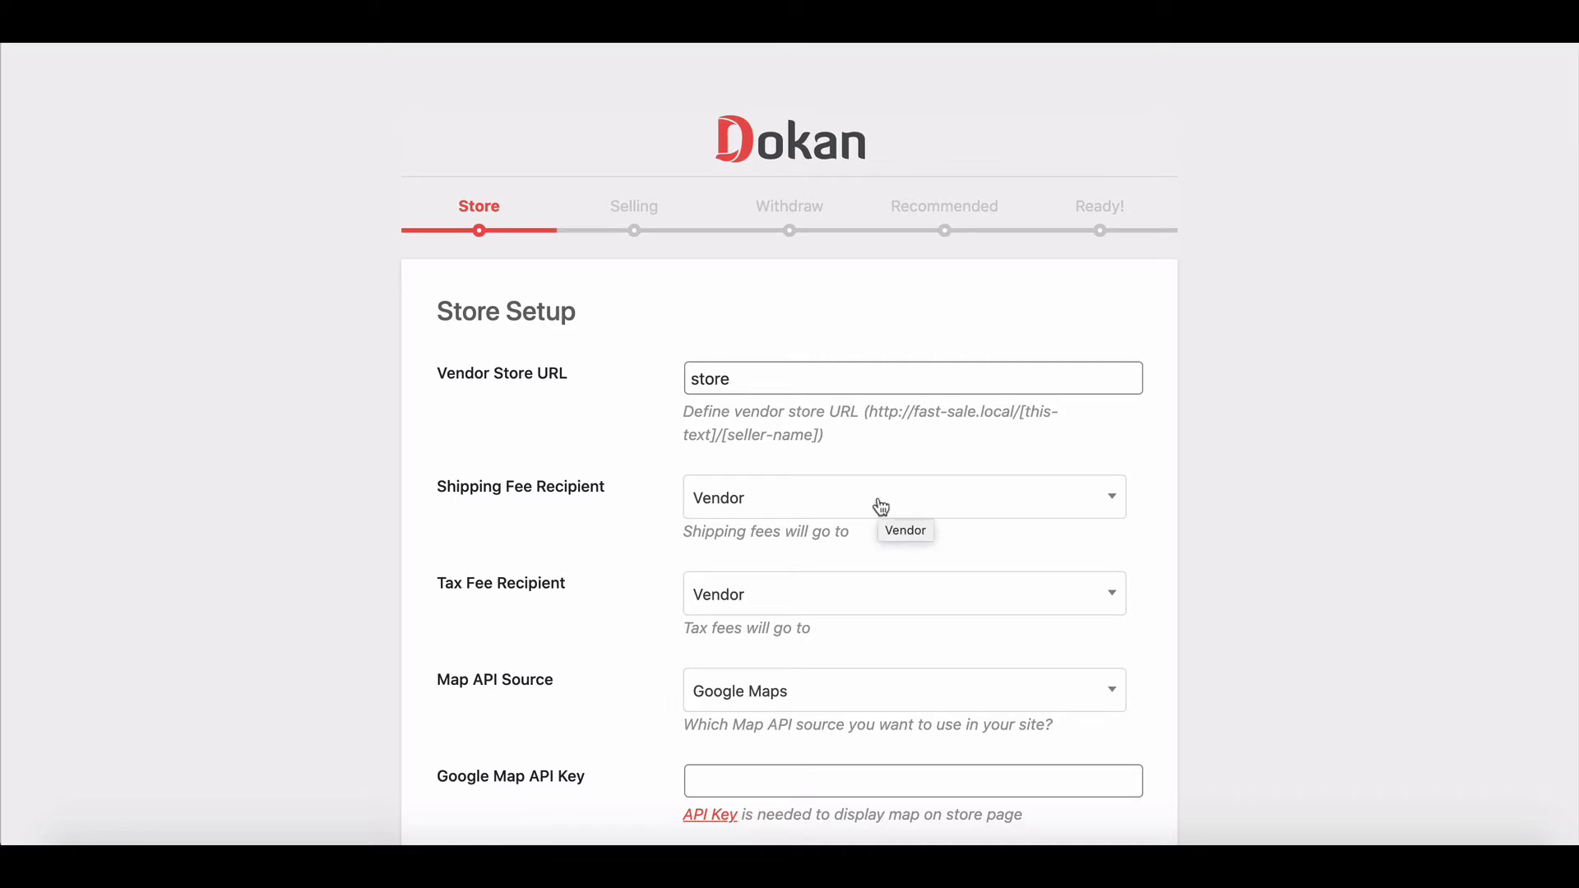
scroll(856, 518, "down", 2)
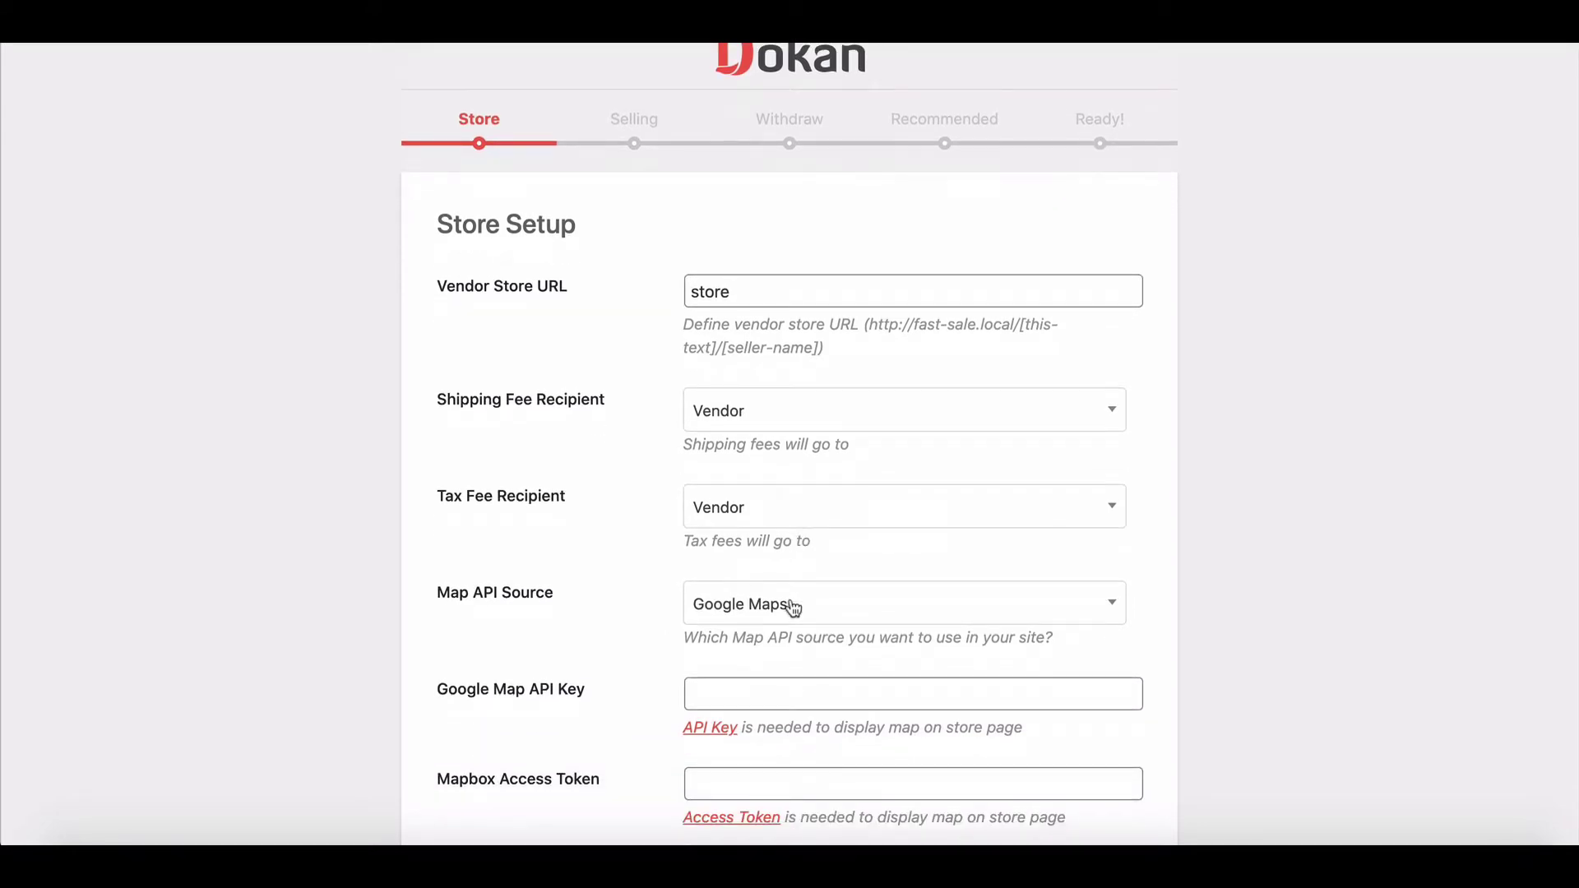
scroll(790, 606, "down", 5)
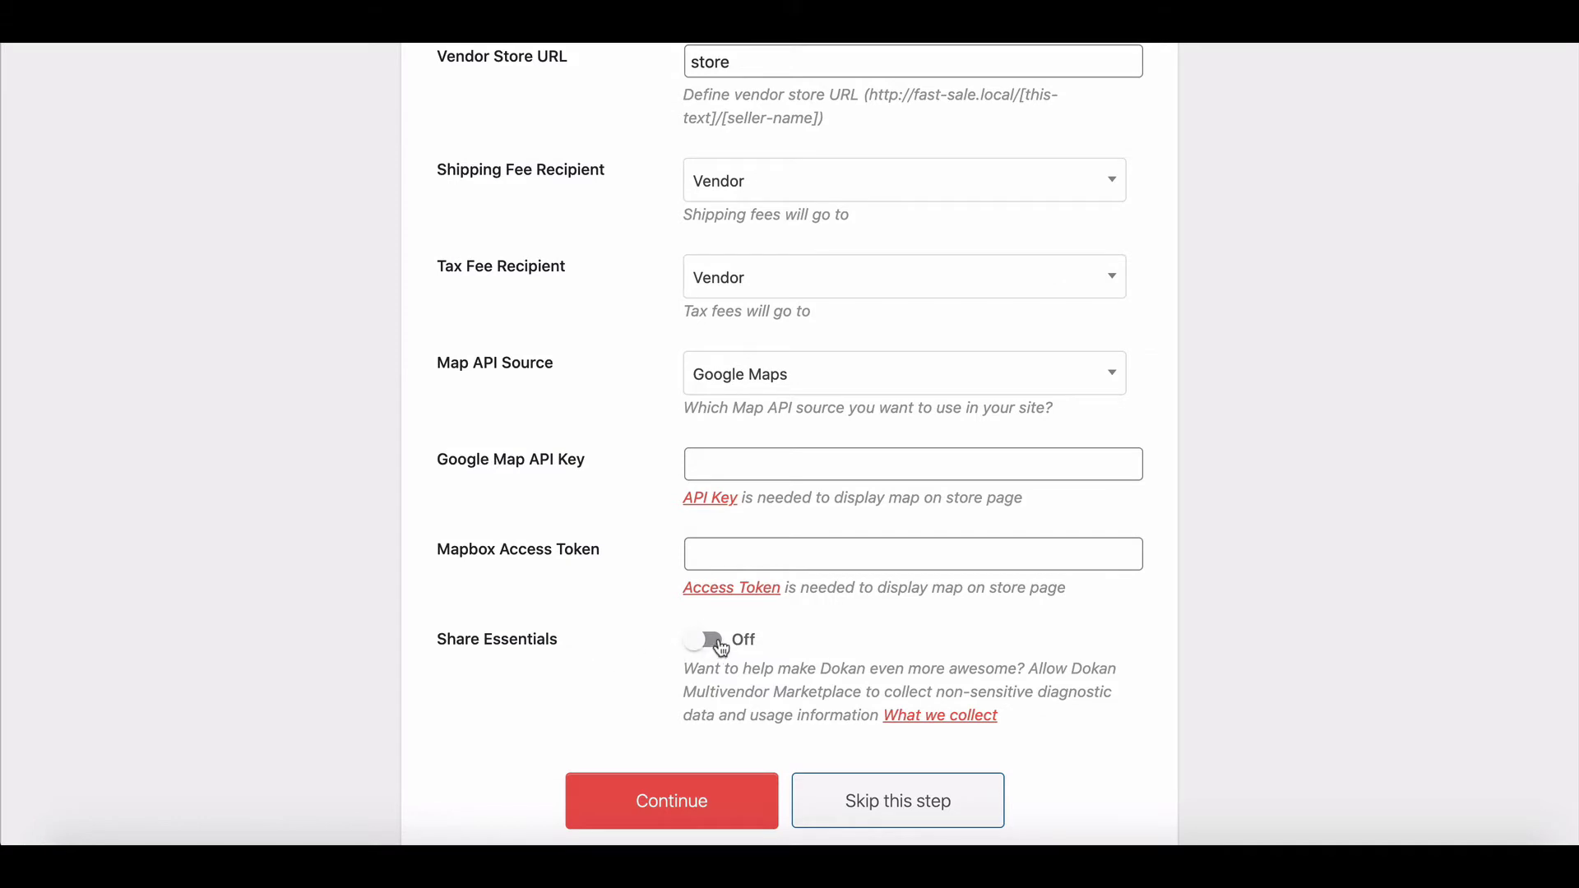
left_click(720, 798)
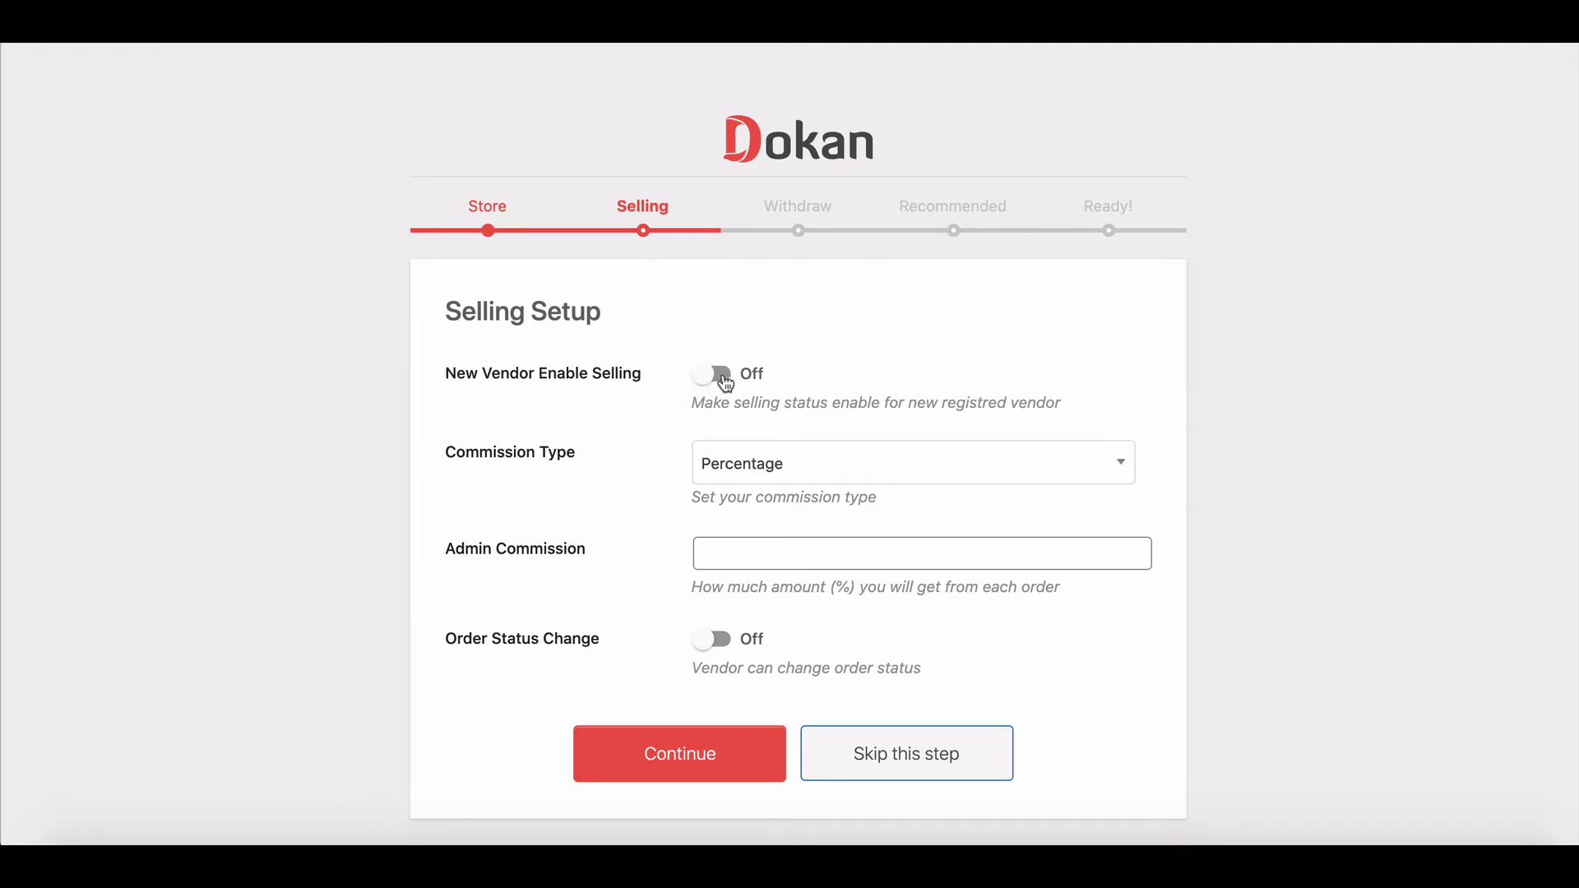
Step: Enable selling for new vendors, set a 50% Percentage admin commission, and allow order status changes
left_click(727, 380)
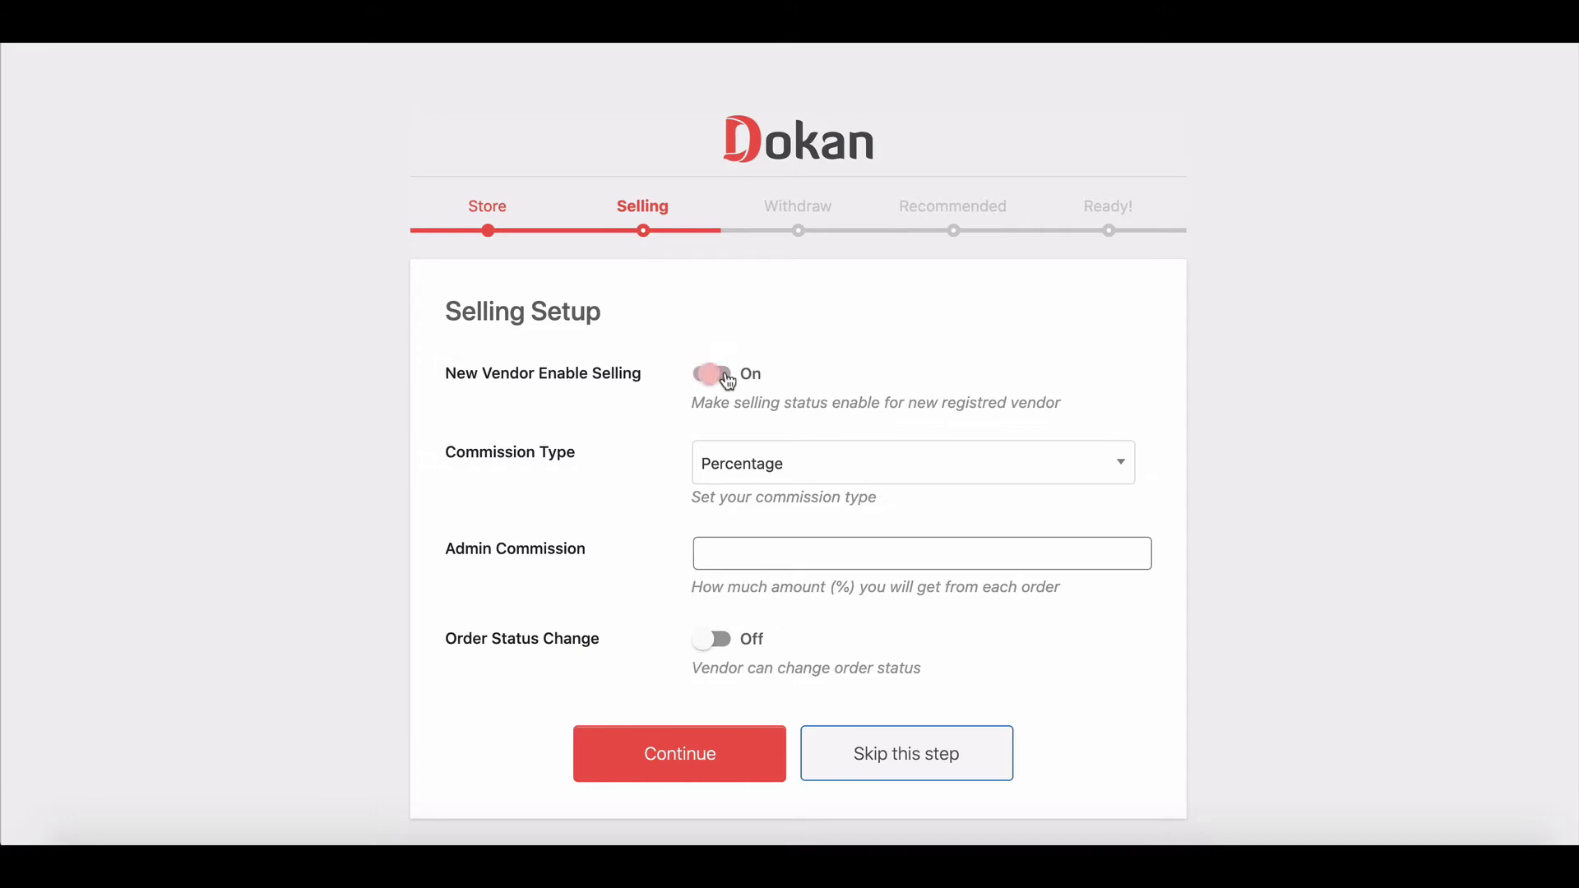
left_click(800, 466)
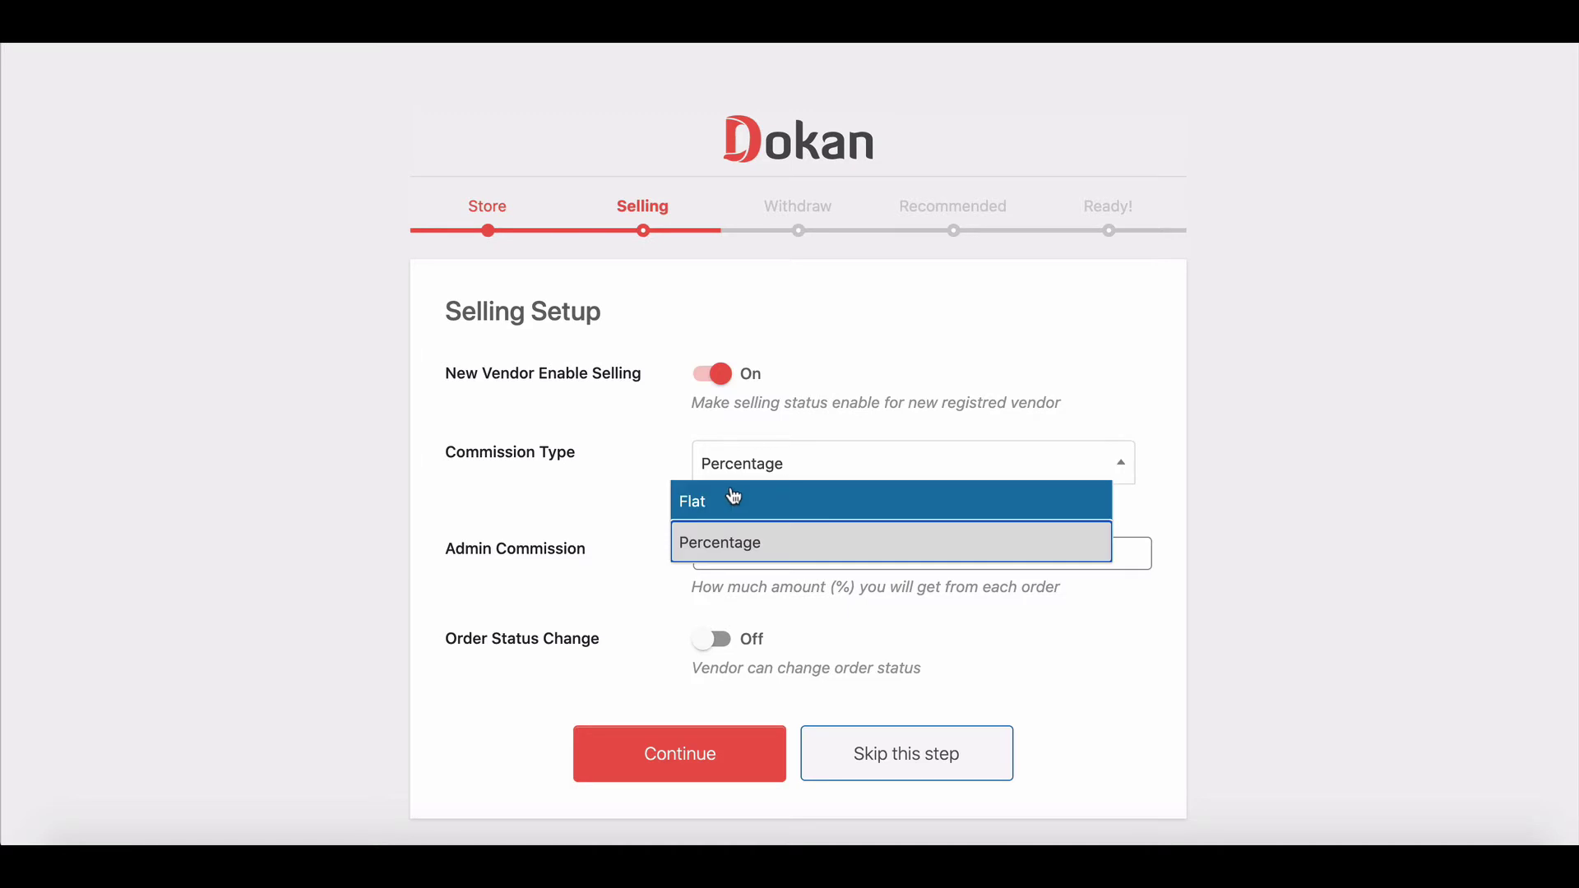
left_click(734, 539)
left_click(740, 551)
type("50%")
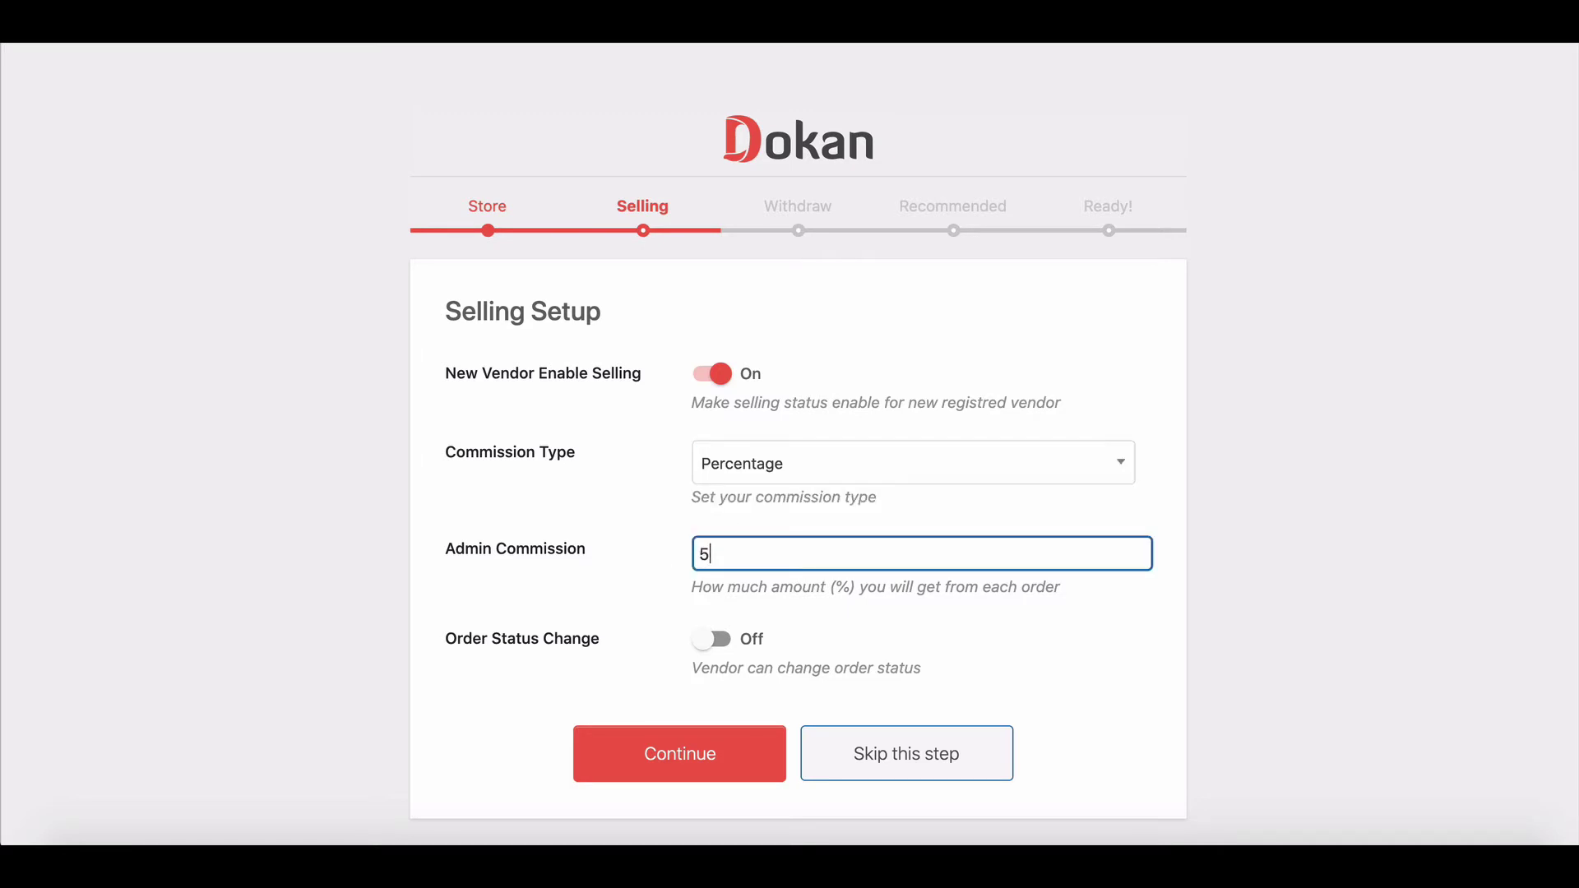
left_click(670, 624)
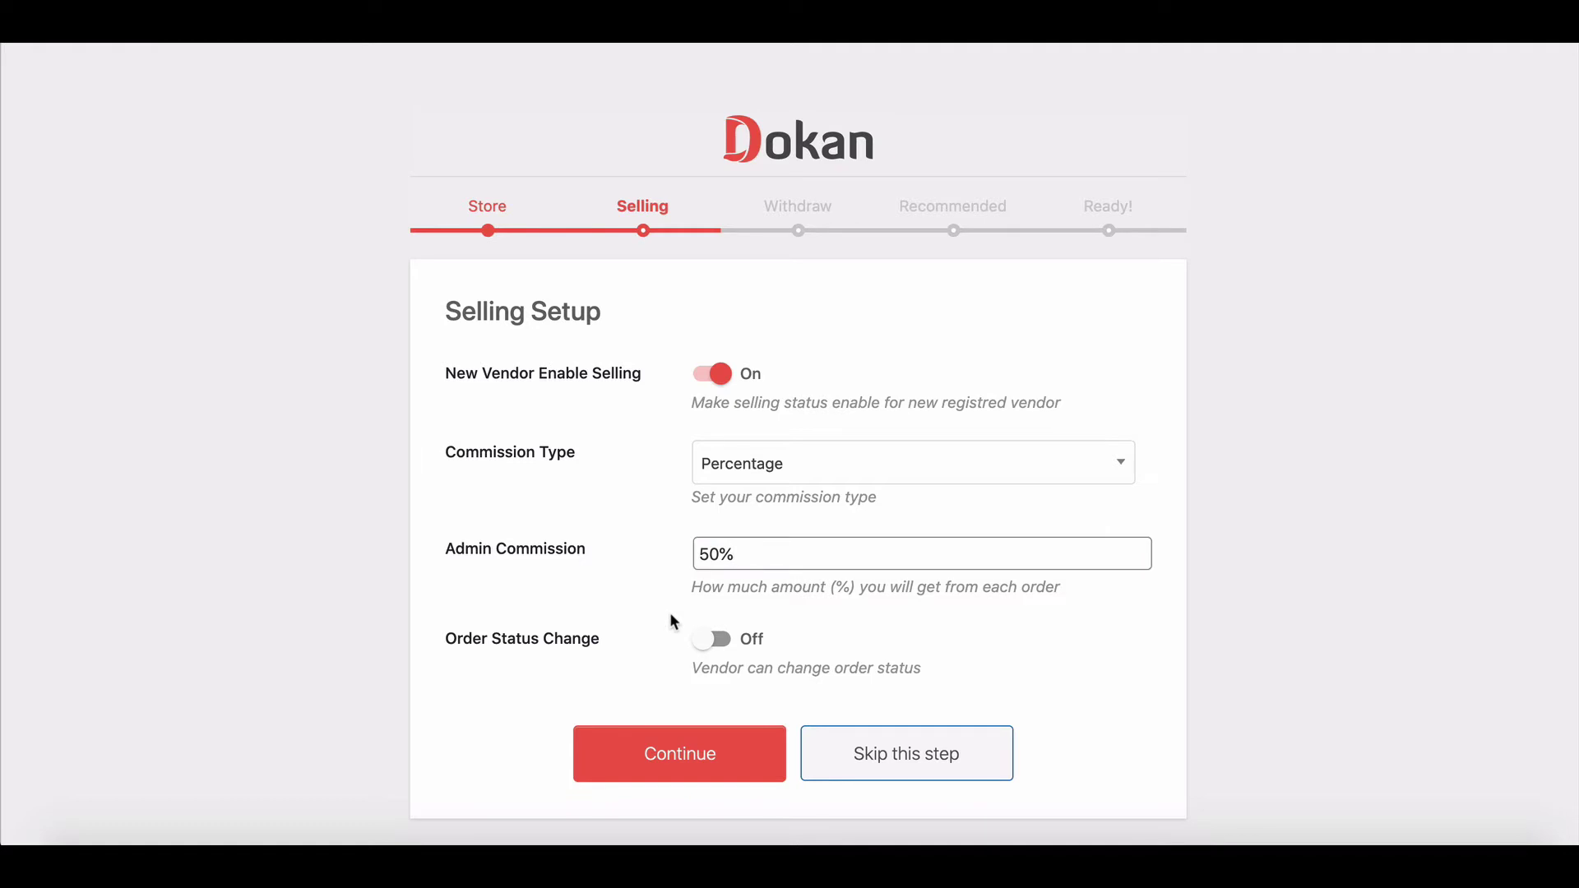
left_click(727, 640)
Step: Save the selling setup and enable PayPal and Bank Transfer as withdraw methods
left_click(783, 754)
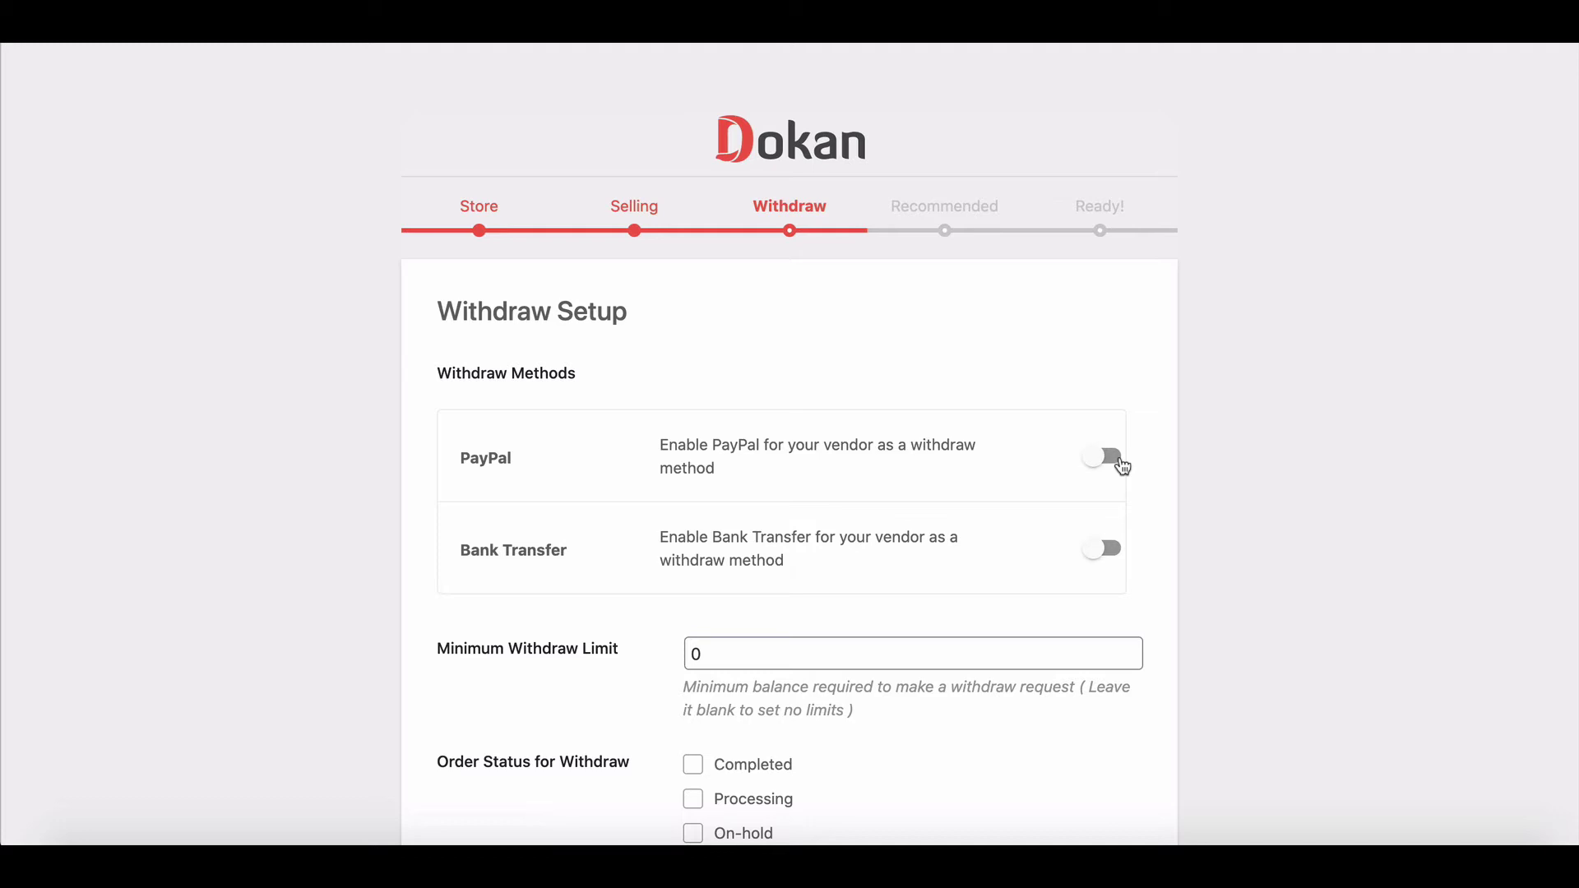
left_click(1121, 465)
left_click(1114, 551)
Step: Set the minimum withdraw limit to 1000, allow withdrawals for Completed orders, and continue
scroll(1110, 543, "down", 1)
left_click(736, 625)
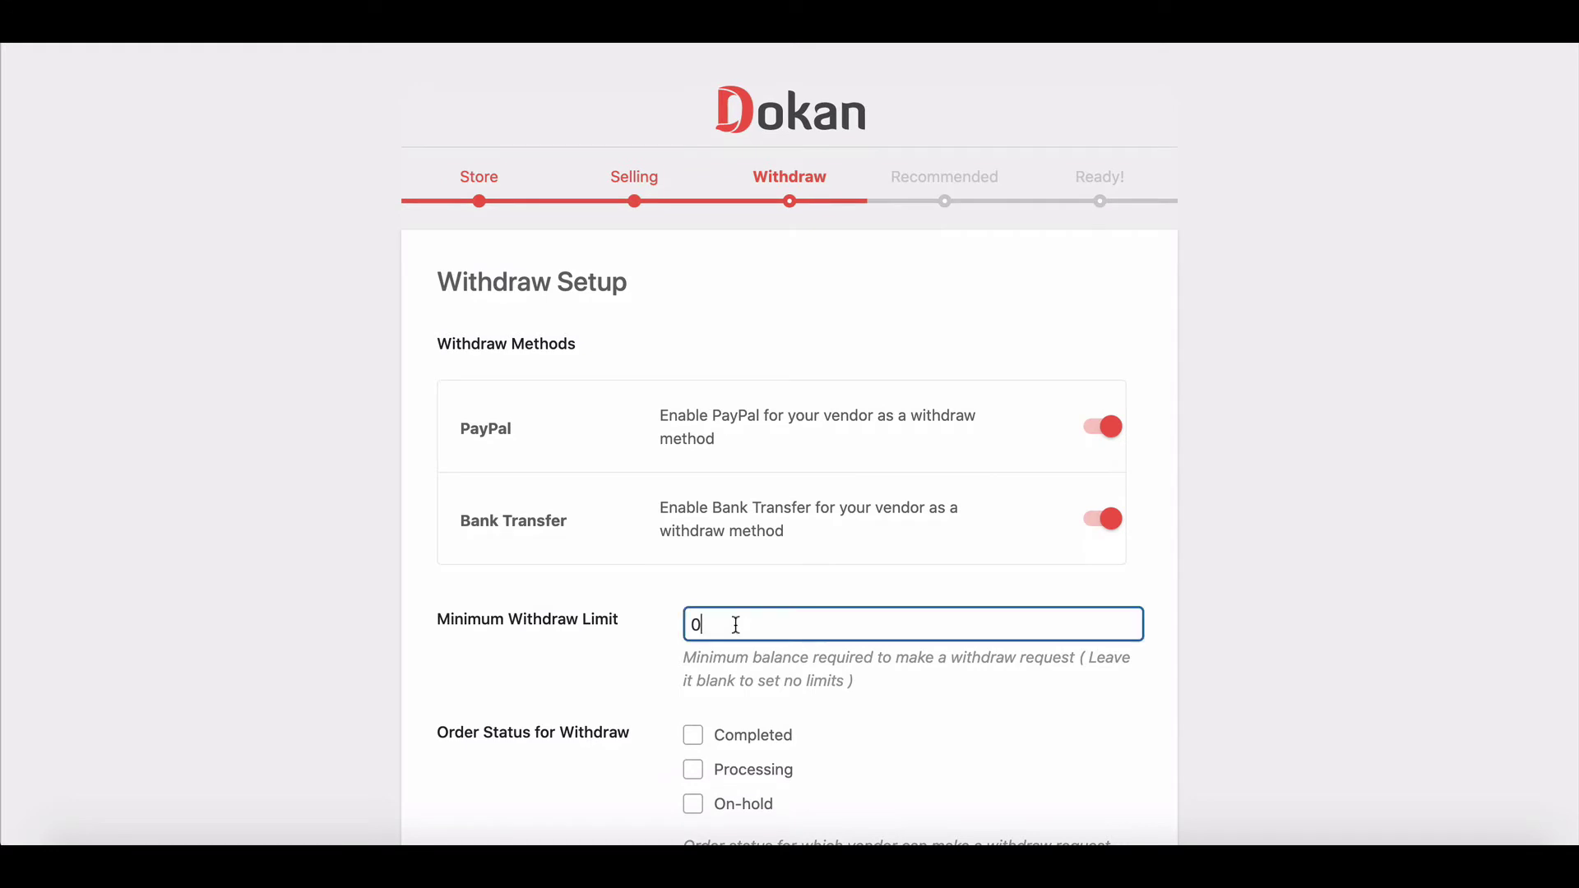
key("BackSpace")
type("1000")
left_click(732, 693)
scroll(732, 693, "down", 2)
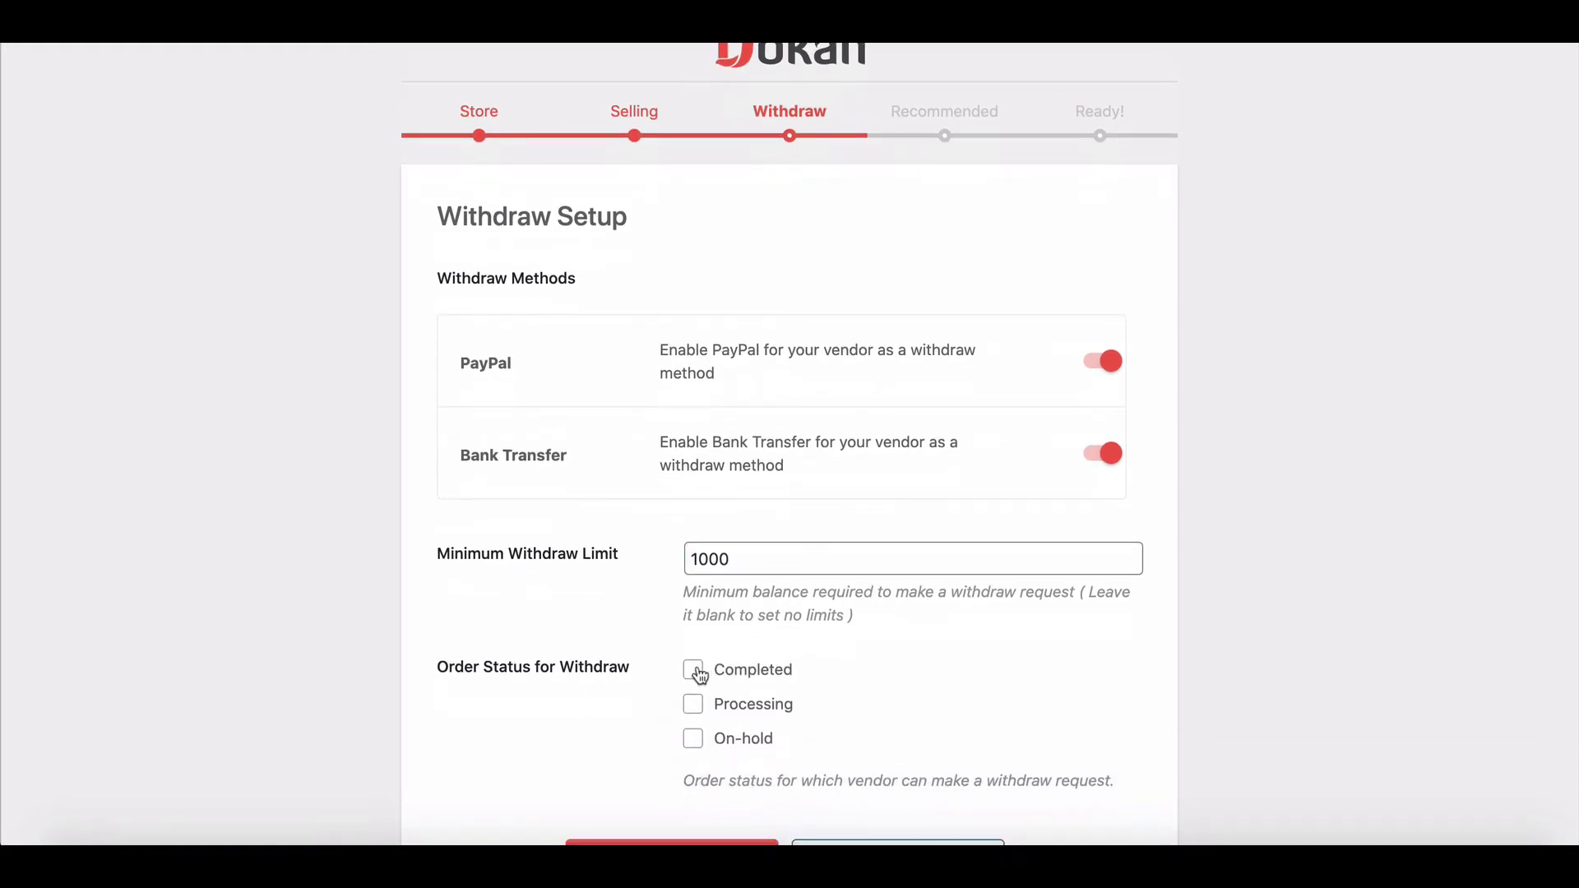
left_click(693, 670)
scroll(696, 668, "down", 3)
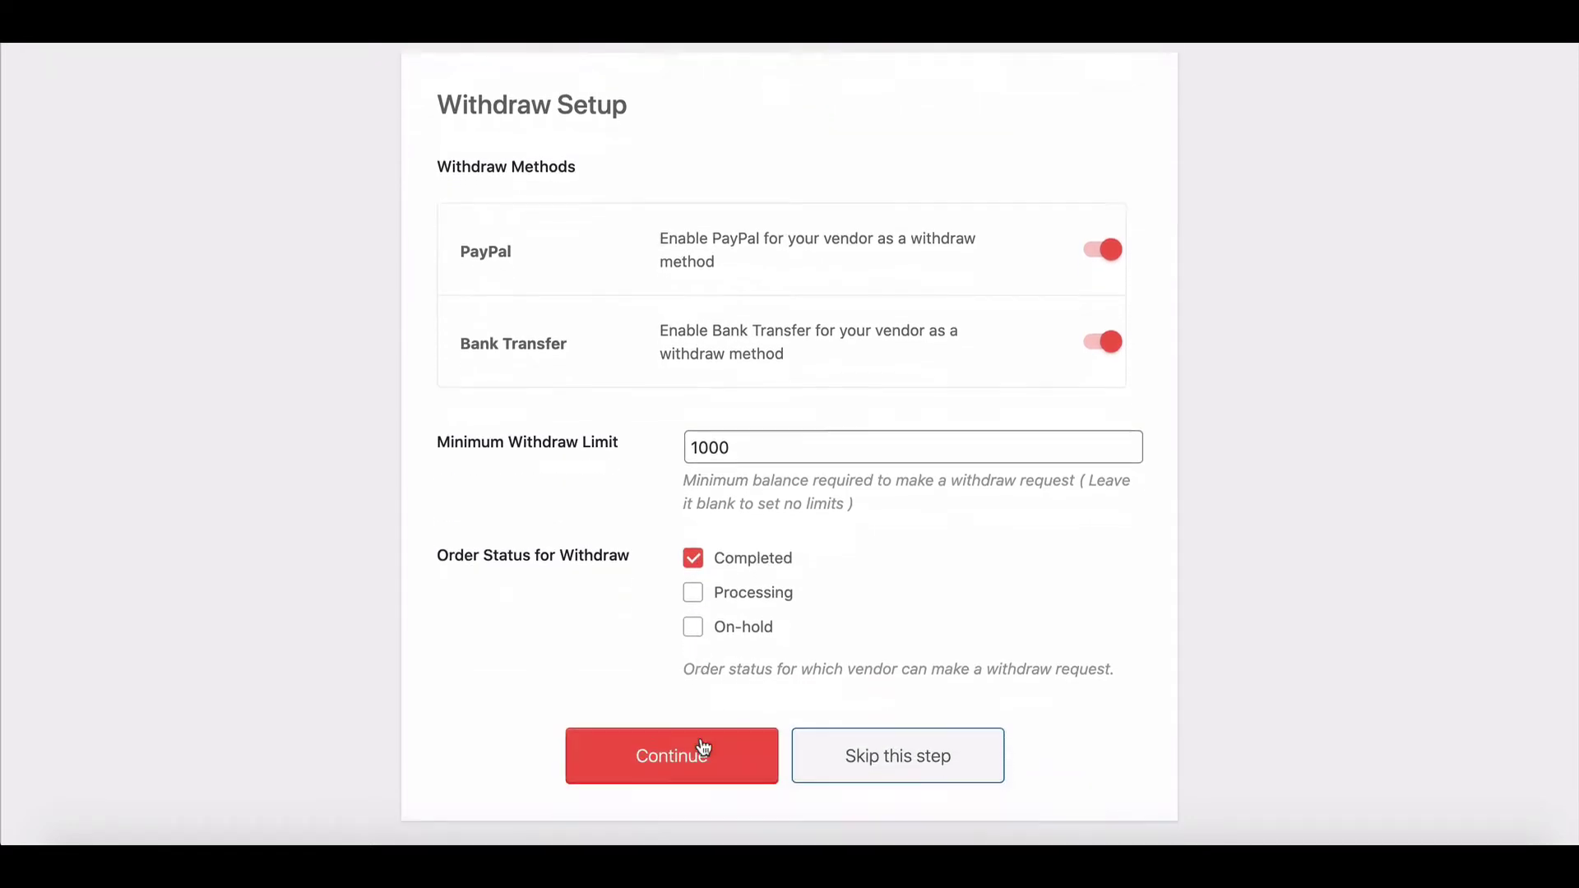
left_click(671, 754)
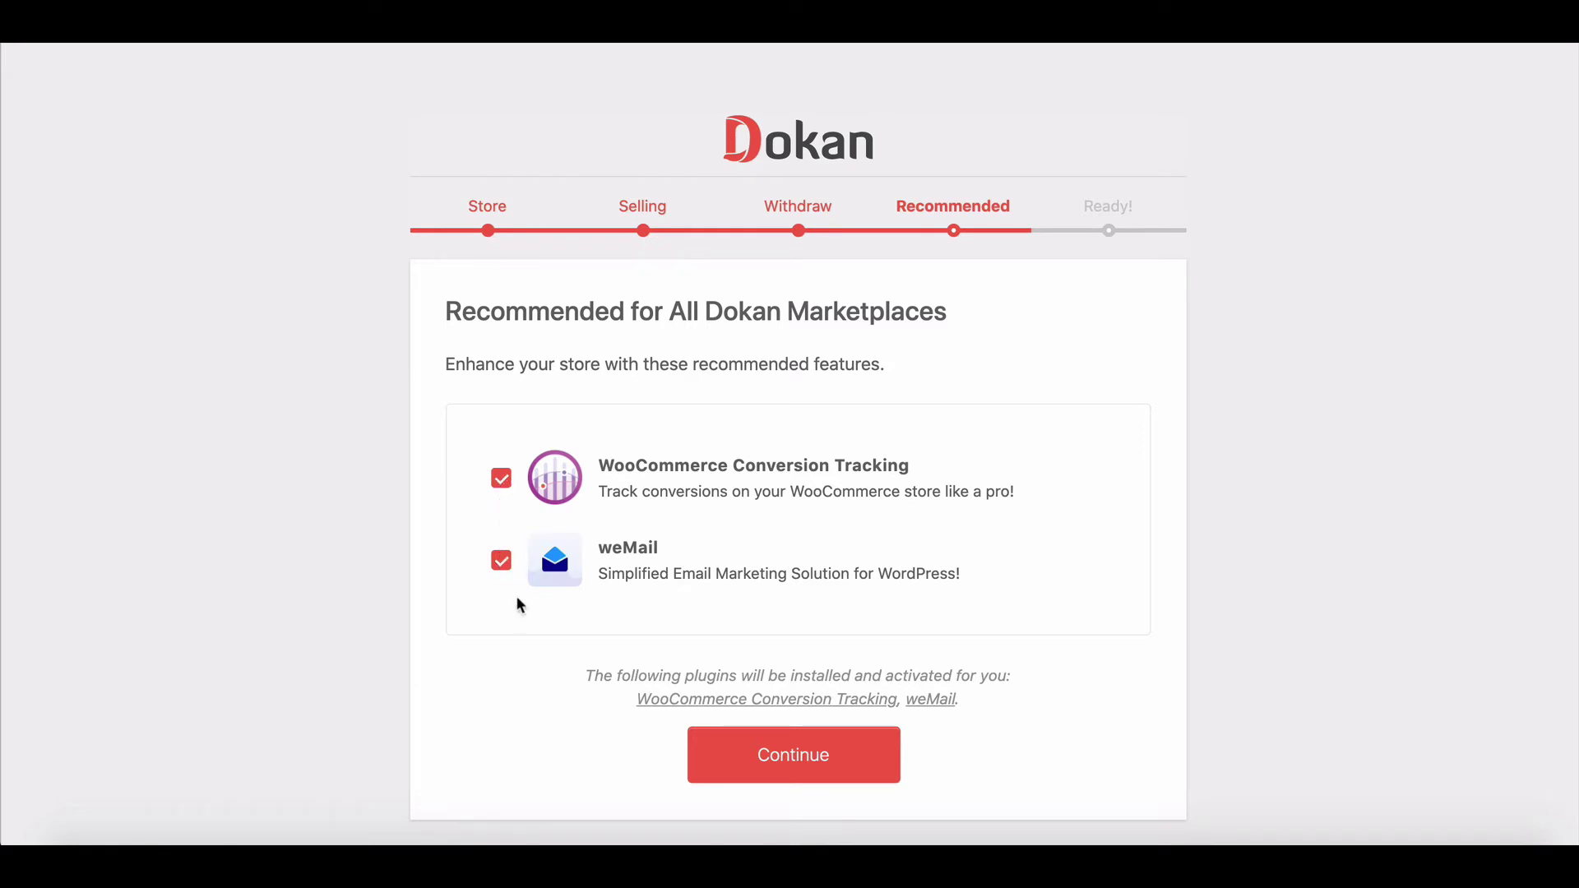
Step: Keep WooCommerce Conversion Tracking and weMail ticked and finish the wizard
left_click(773, 756)
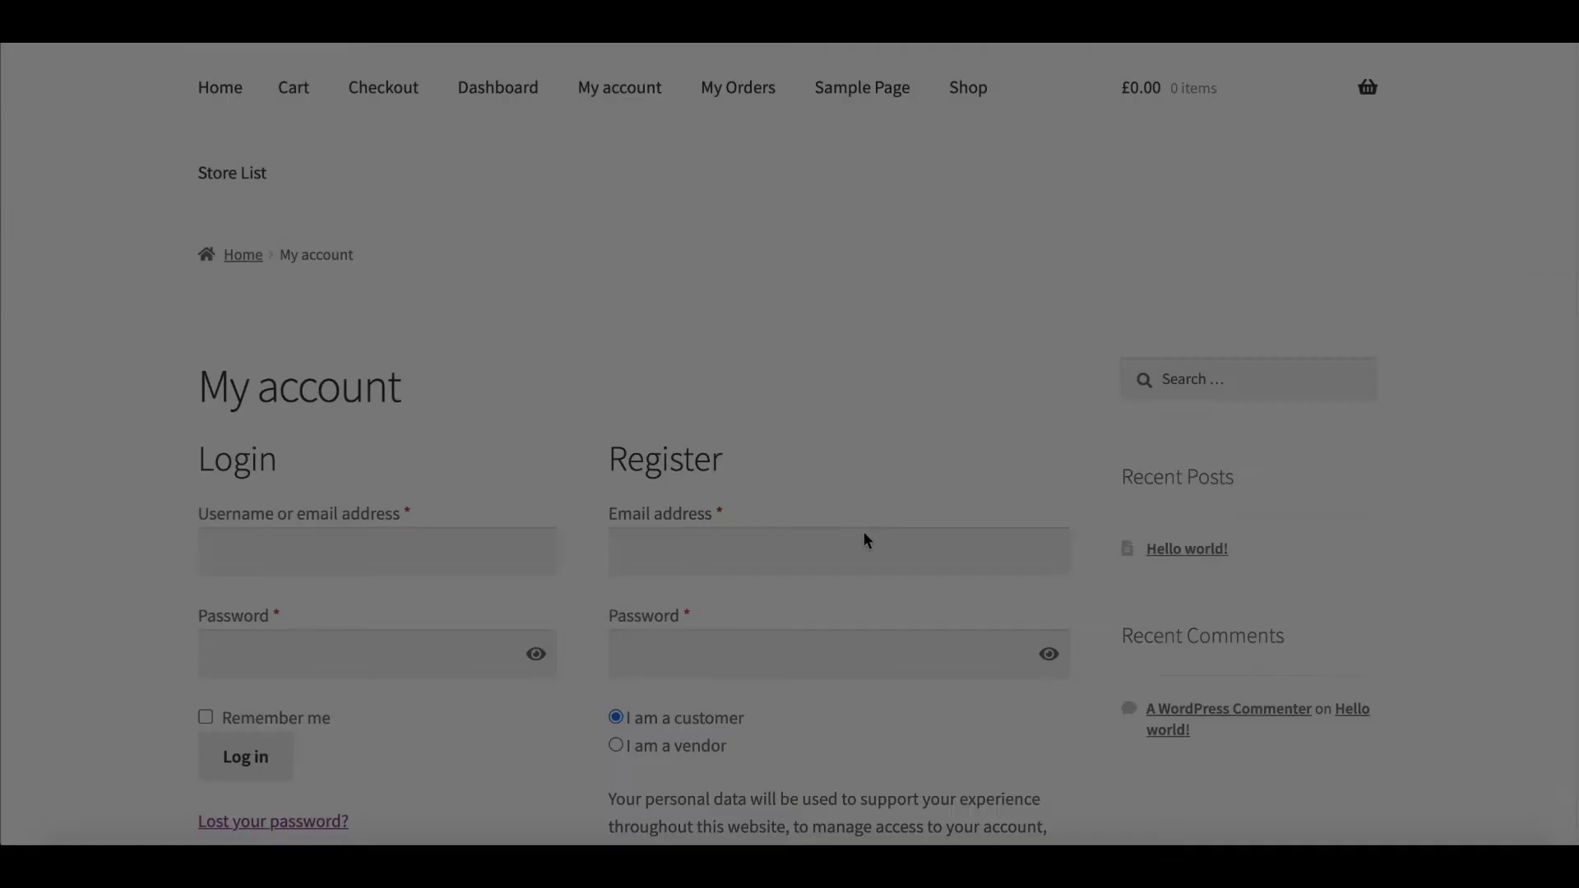
Step: Choose vendor registration and paste in the e-mail address and account password
scroll(863, 532, "down", 1)
left_click(617, 649)
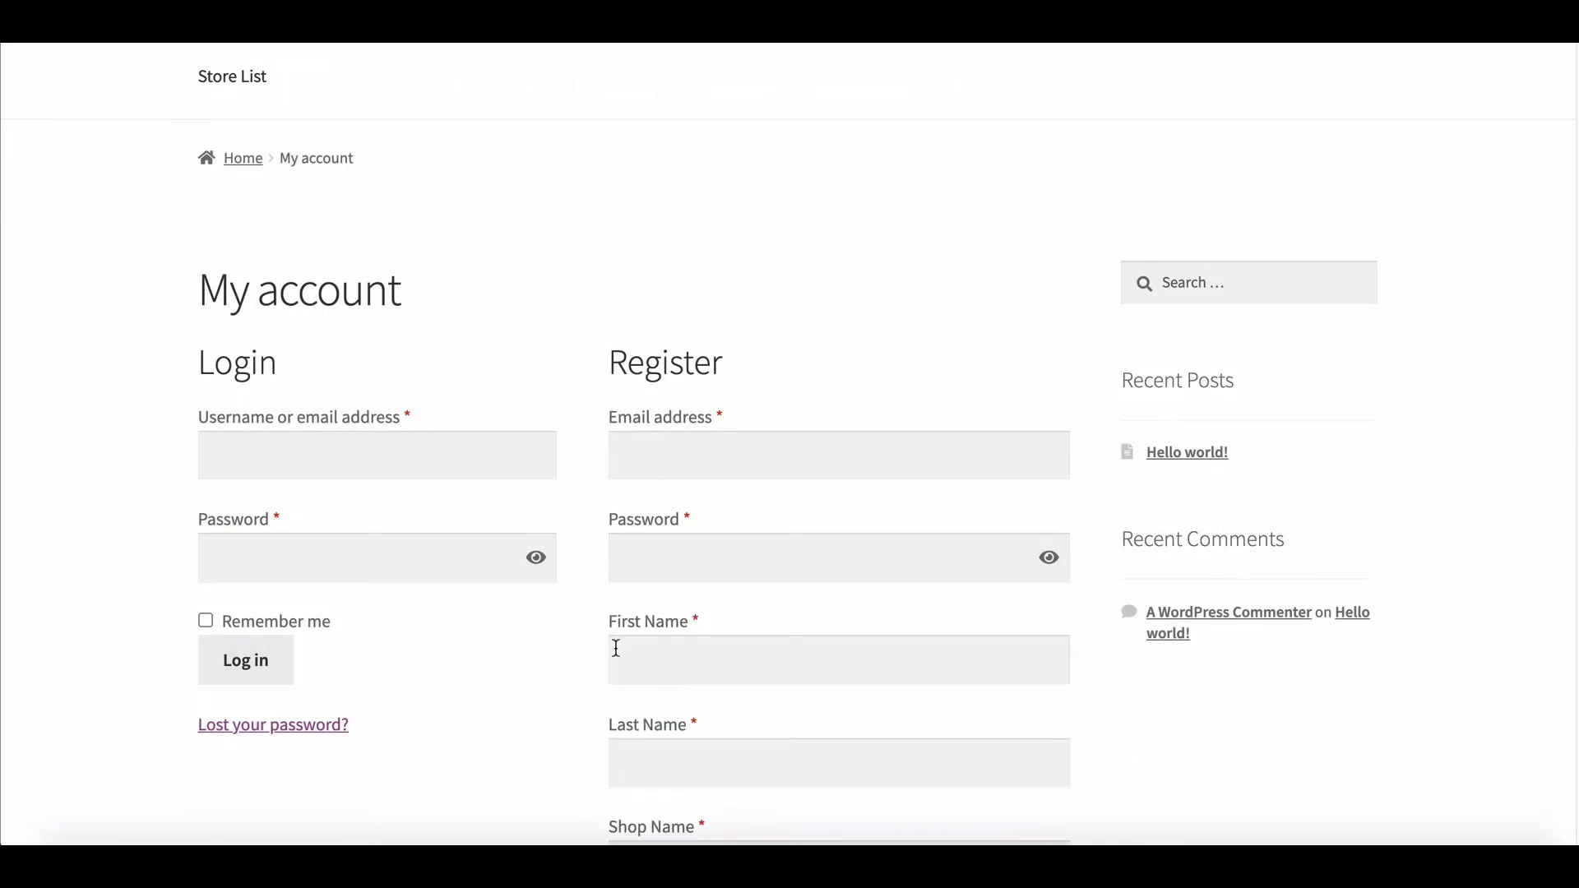
left_click(653, 456)
key("ctrl+v")
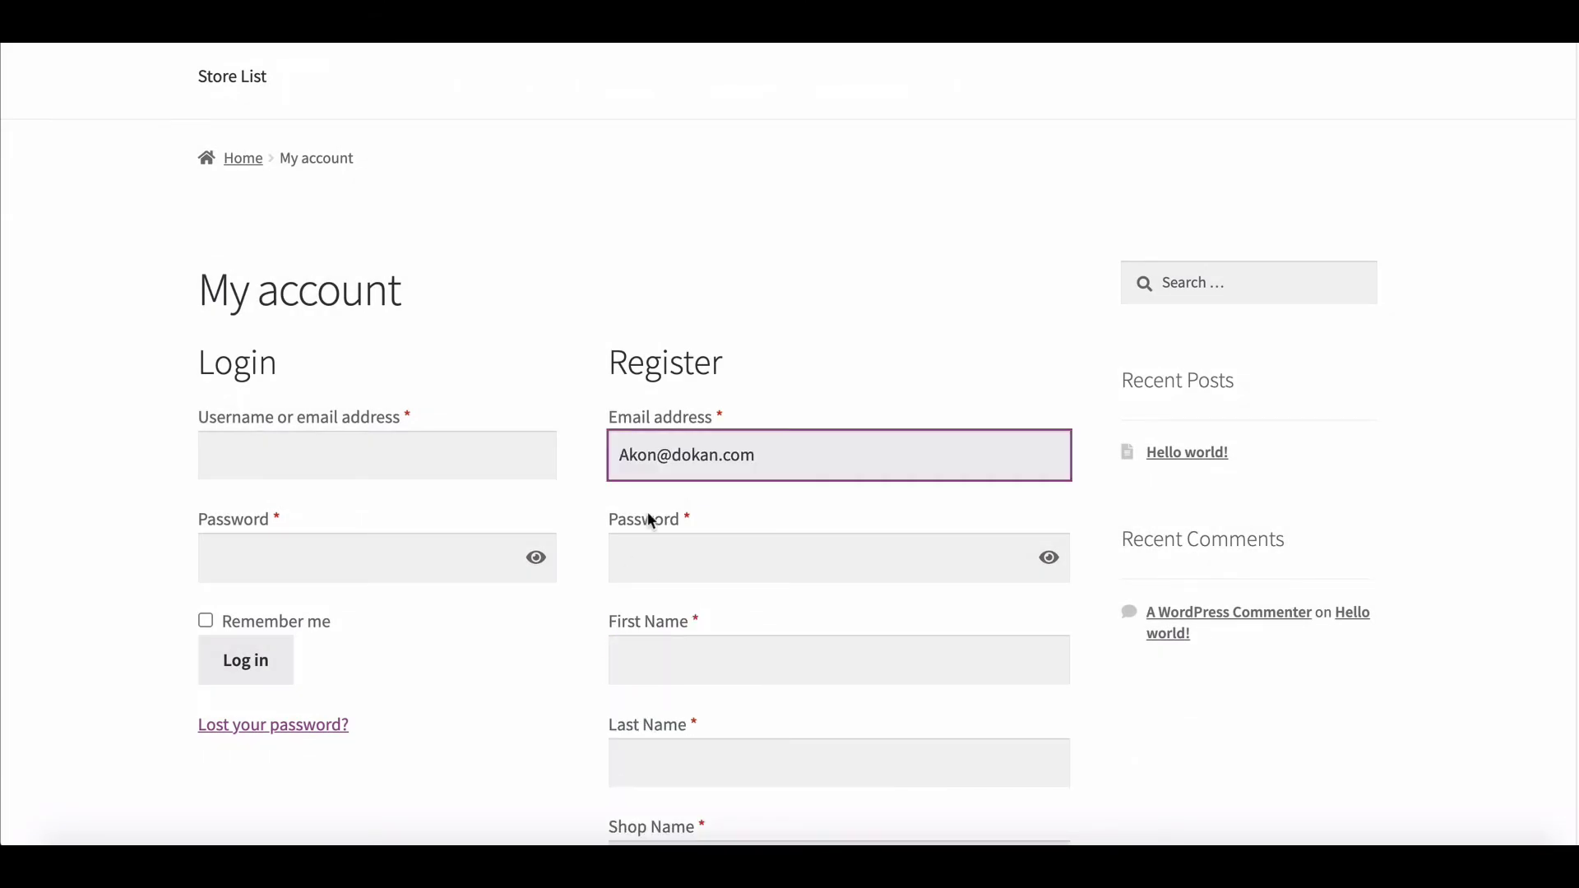
left_click(642, 546)
key("ctrl+v")
Step: Fill in the vendor's first name, last name and shop name
left_click(689, 744)
type("Akon")
scroll(670, 698, "down", 2)
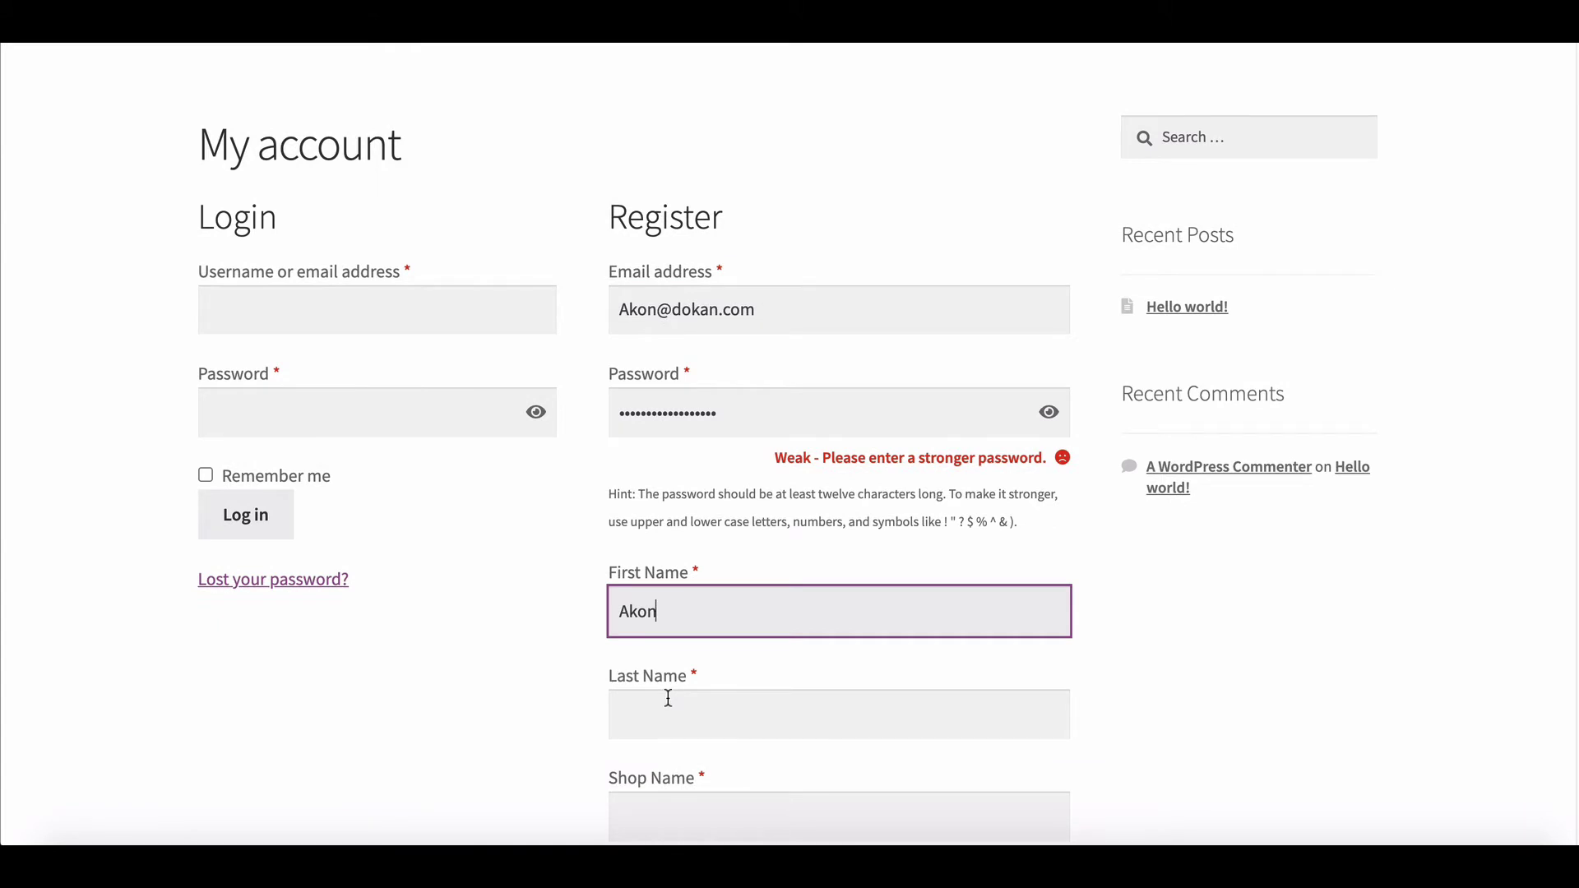
left_click(669, 698)
type("Junior")
left_click(645, 663)
type("Akons style")
scroll(650, 576, "down", 4)
key("Tab")
Step: Enter the vendor's phone number, correct it, and submit the registration
left_click(630, 575)
type("09876543212345678")
scroll(591, 746, "down", 3)
key("ctrl+a")
type("37473452673543765")
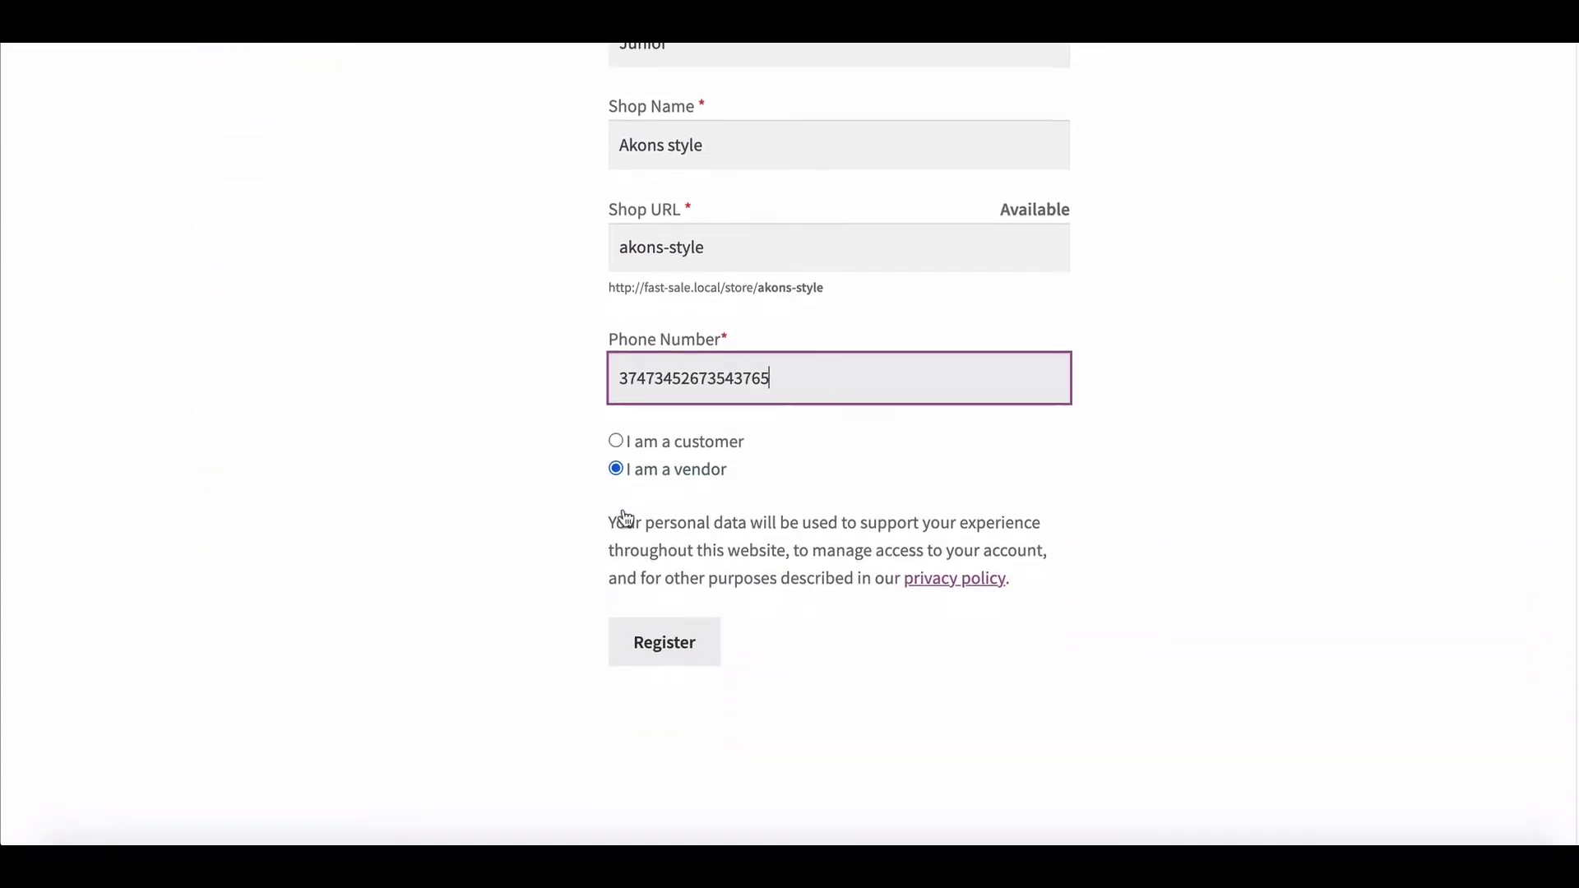
scroll(625, 518, "down", 1)
left_click(663, 566)
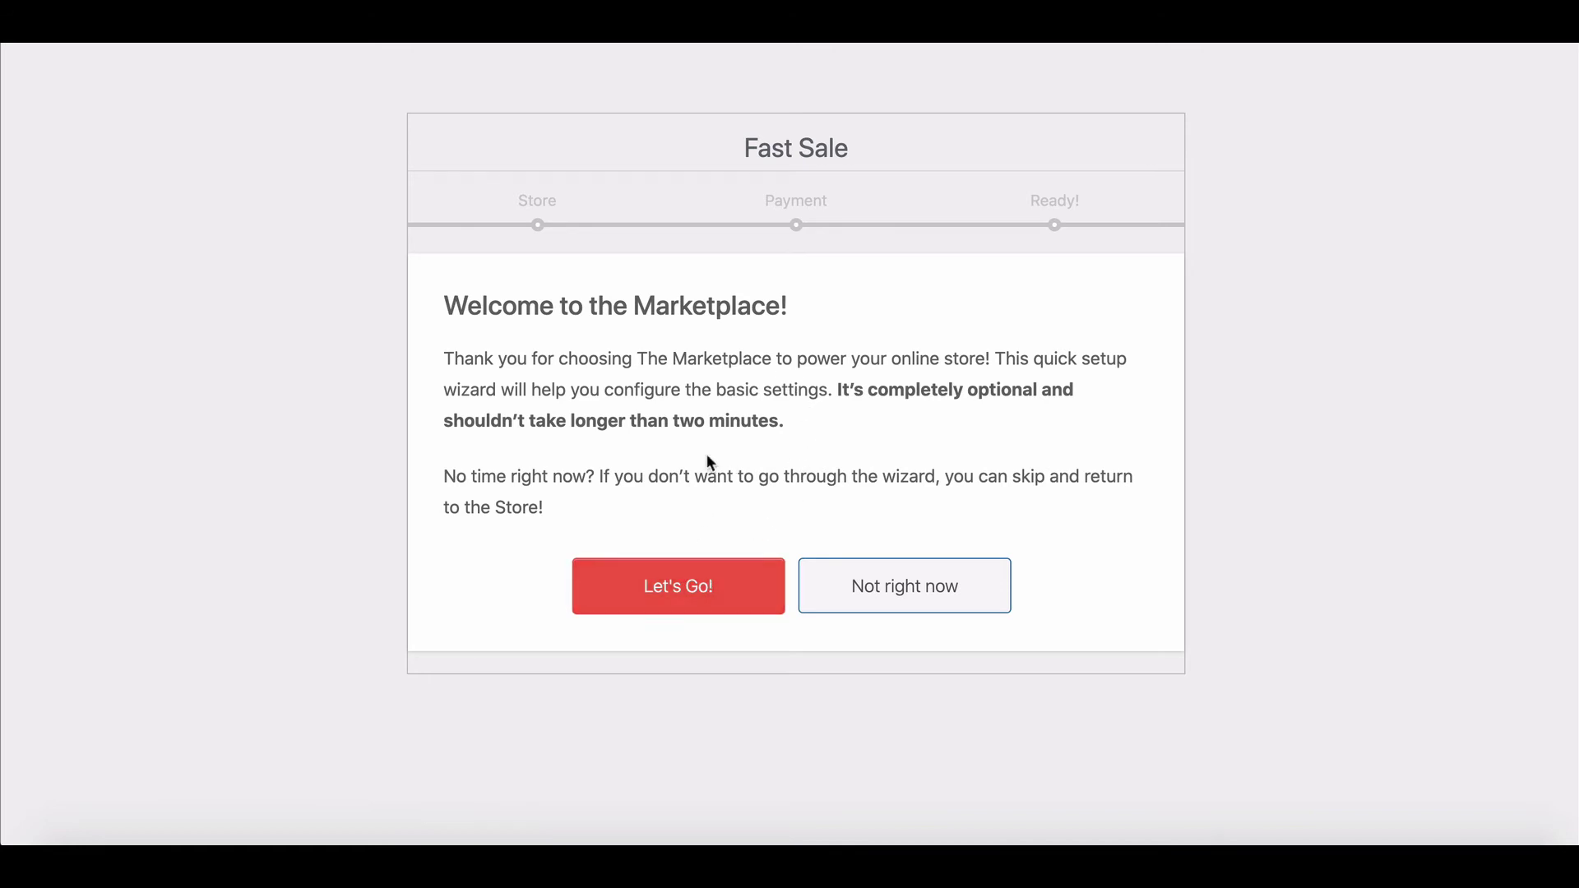
Step: Launch store setup, enter the store's street, city and postcode with country Bangladesh, and continue
left_click(700, 588)
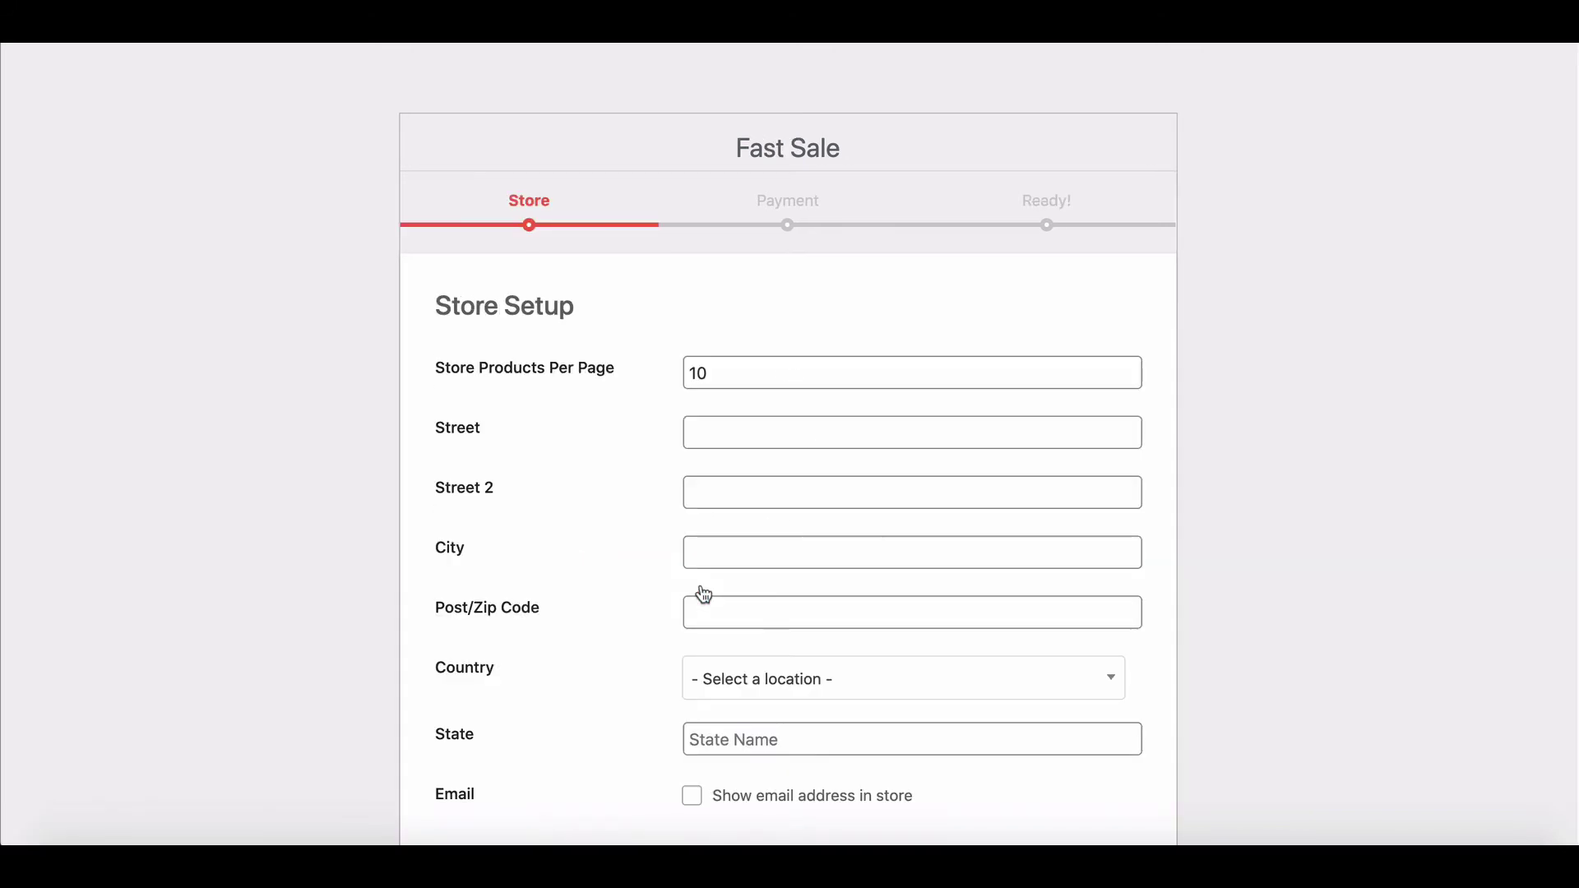
scroll(633, 454, "down", 2)
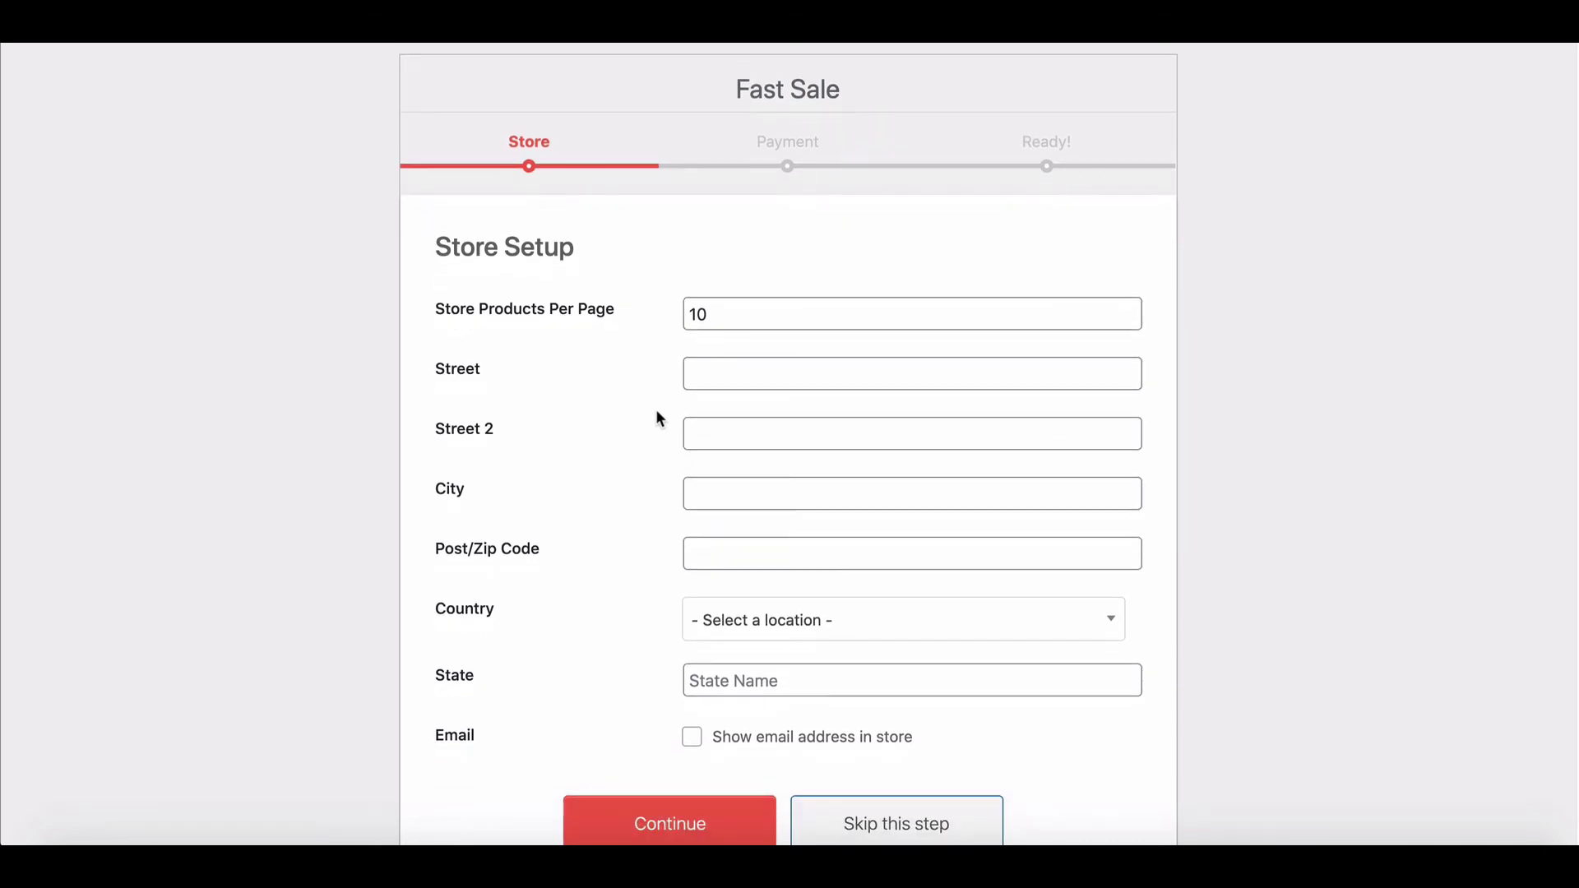
left_click(698, 372)
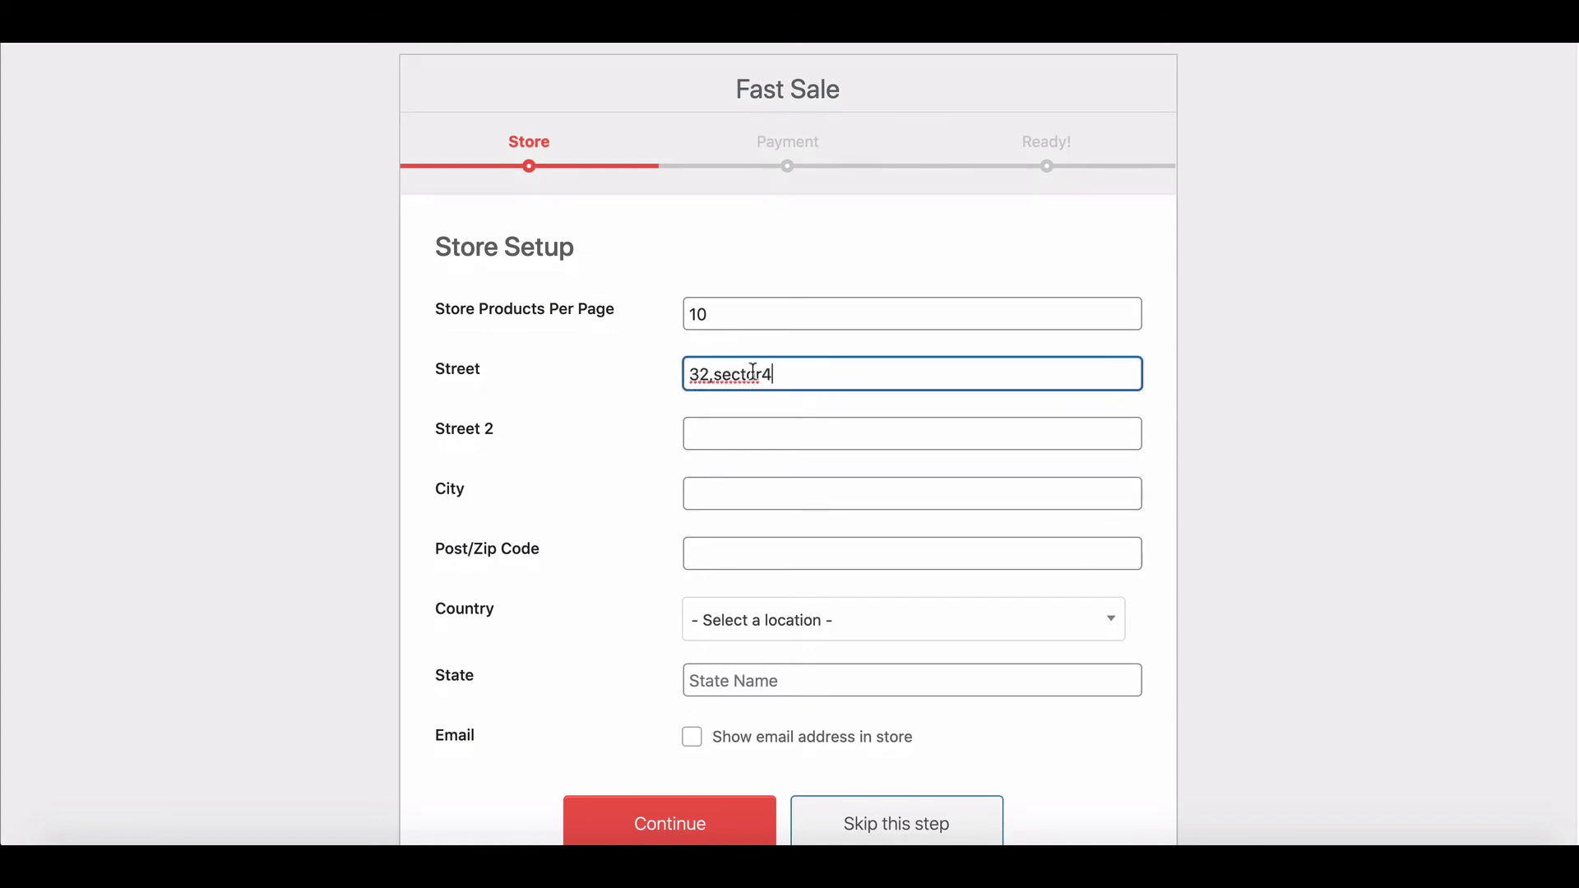
left_click(727, 492)
left_click(726, 547)
type("1229")
scroll(726, 559, "down", 2)
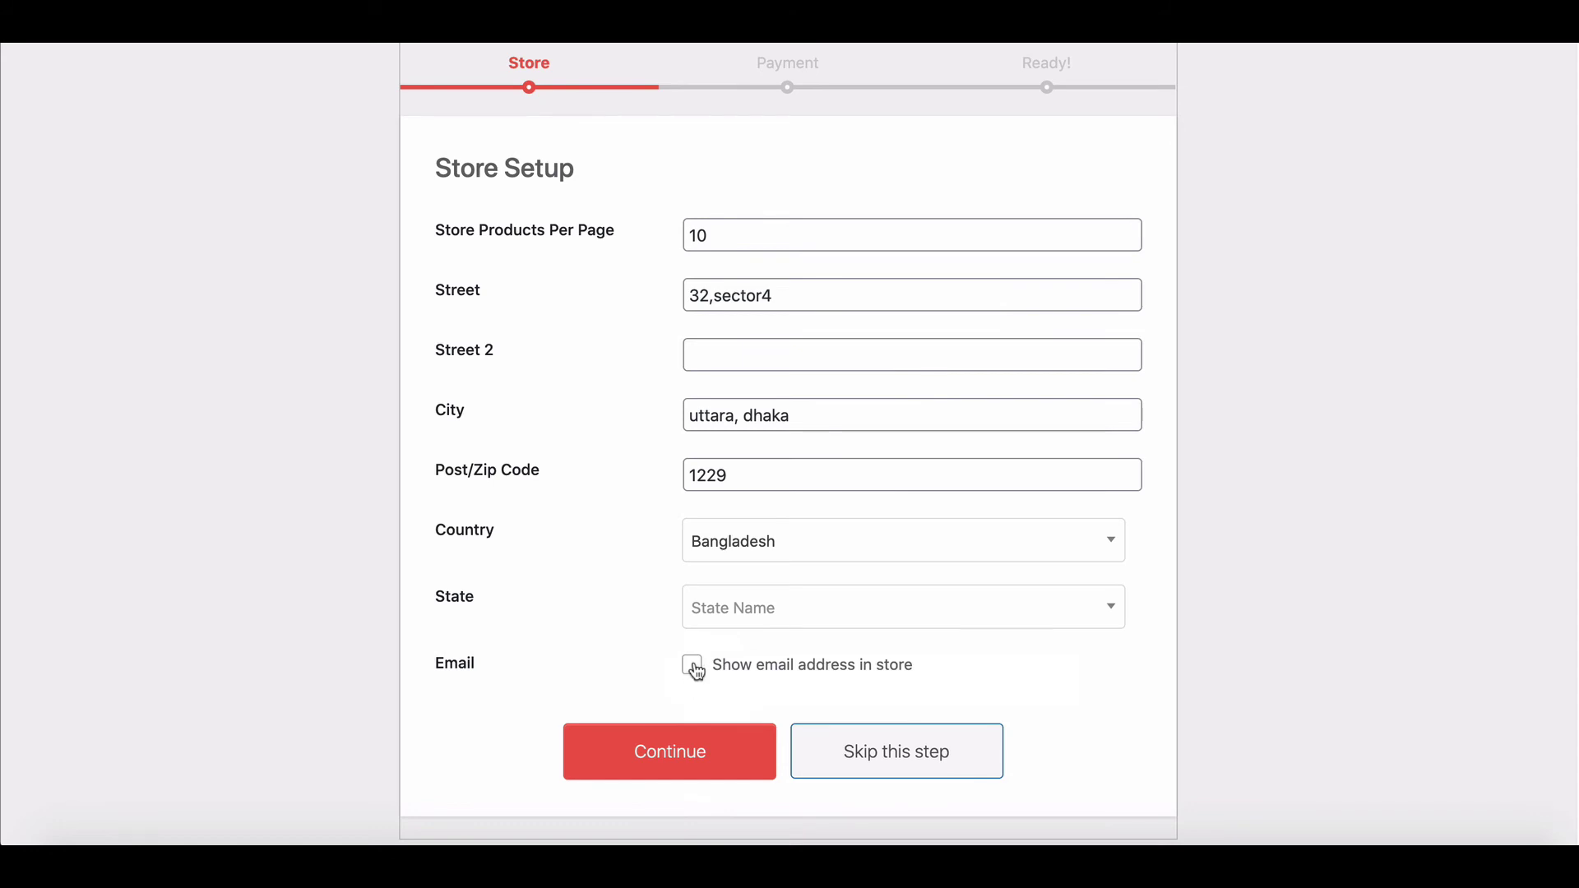
left_click(740, 760)
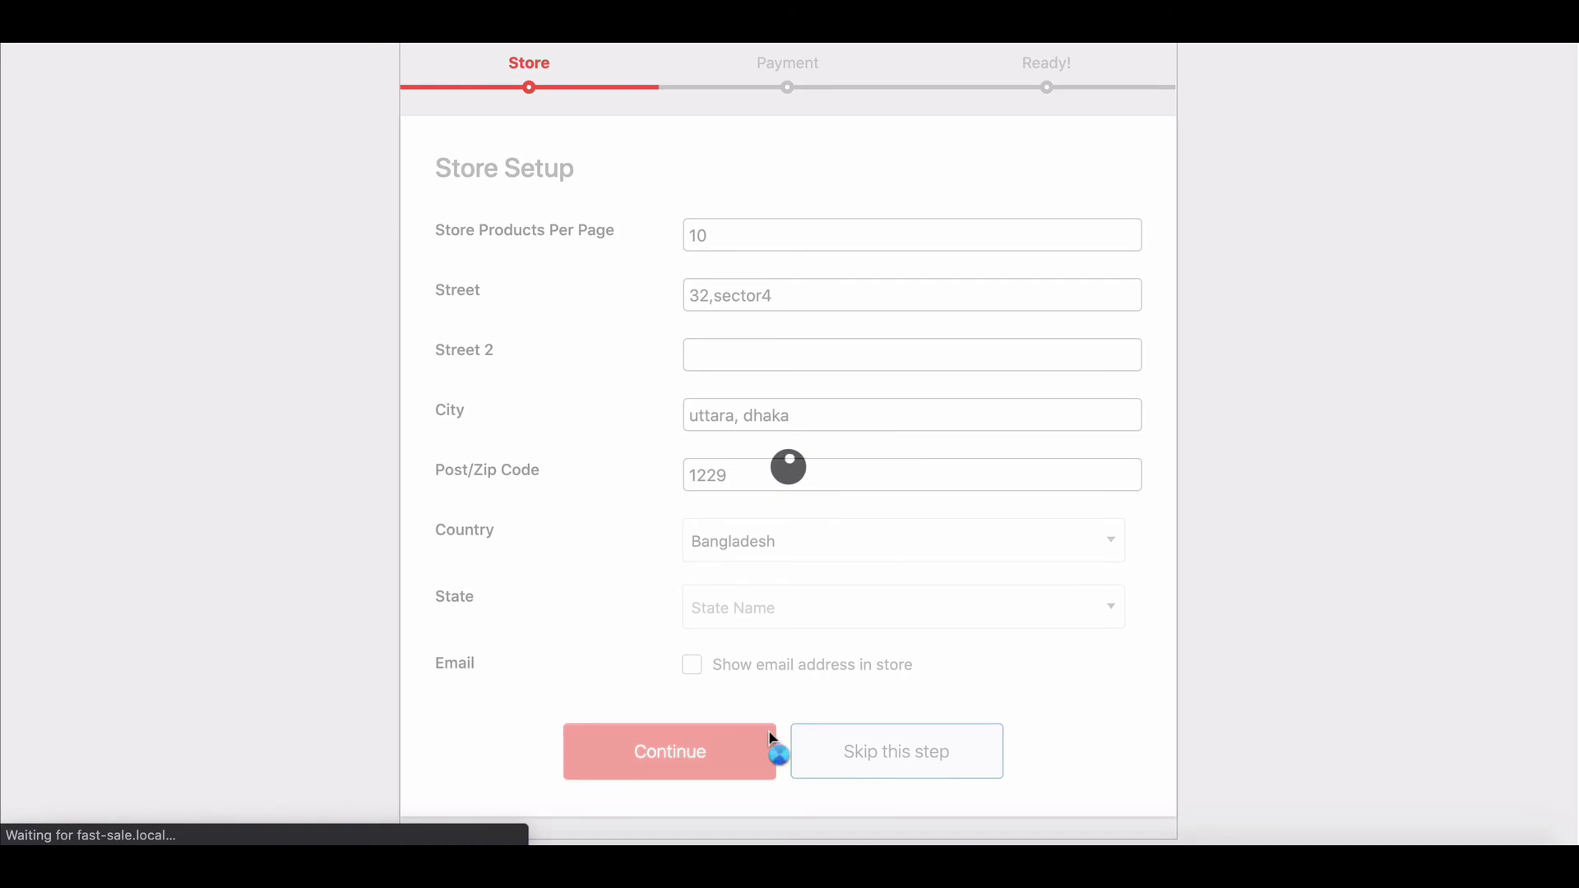
Step: Enter the account holder name, account number, bank 'Revenue bank ltd' and Swift code, then continue
scroll(772, 745, "down", 1)
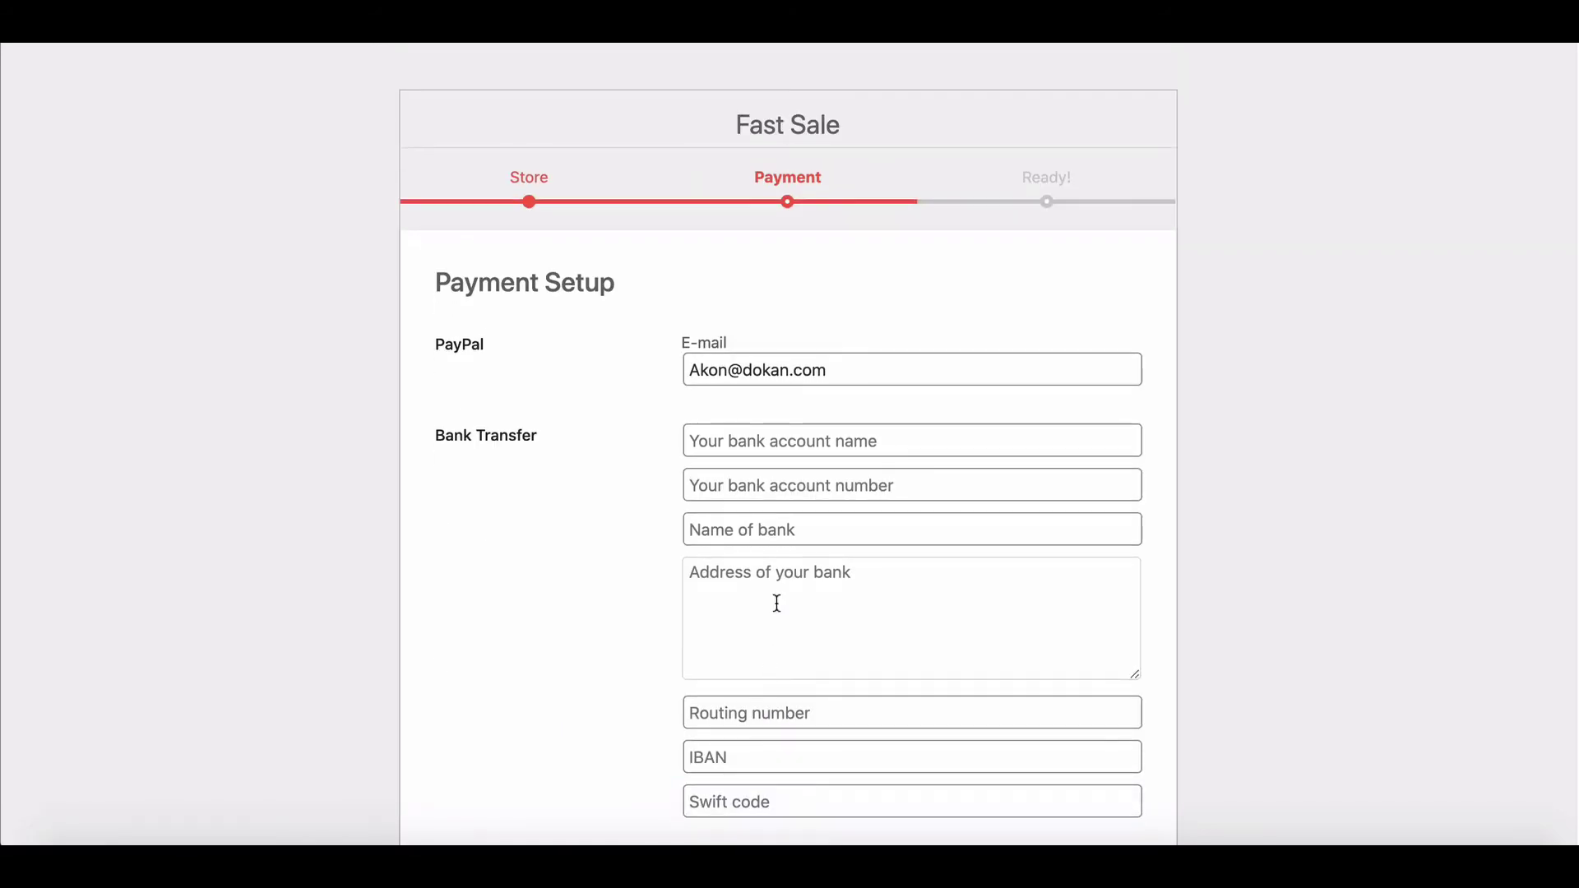
scroll(772, 512, "down", 3)
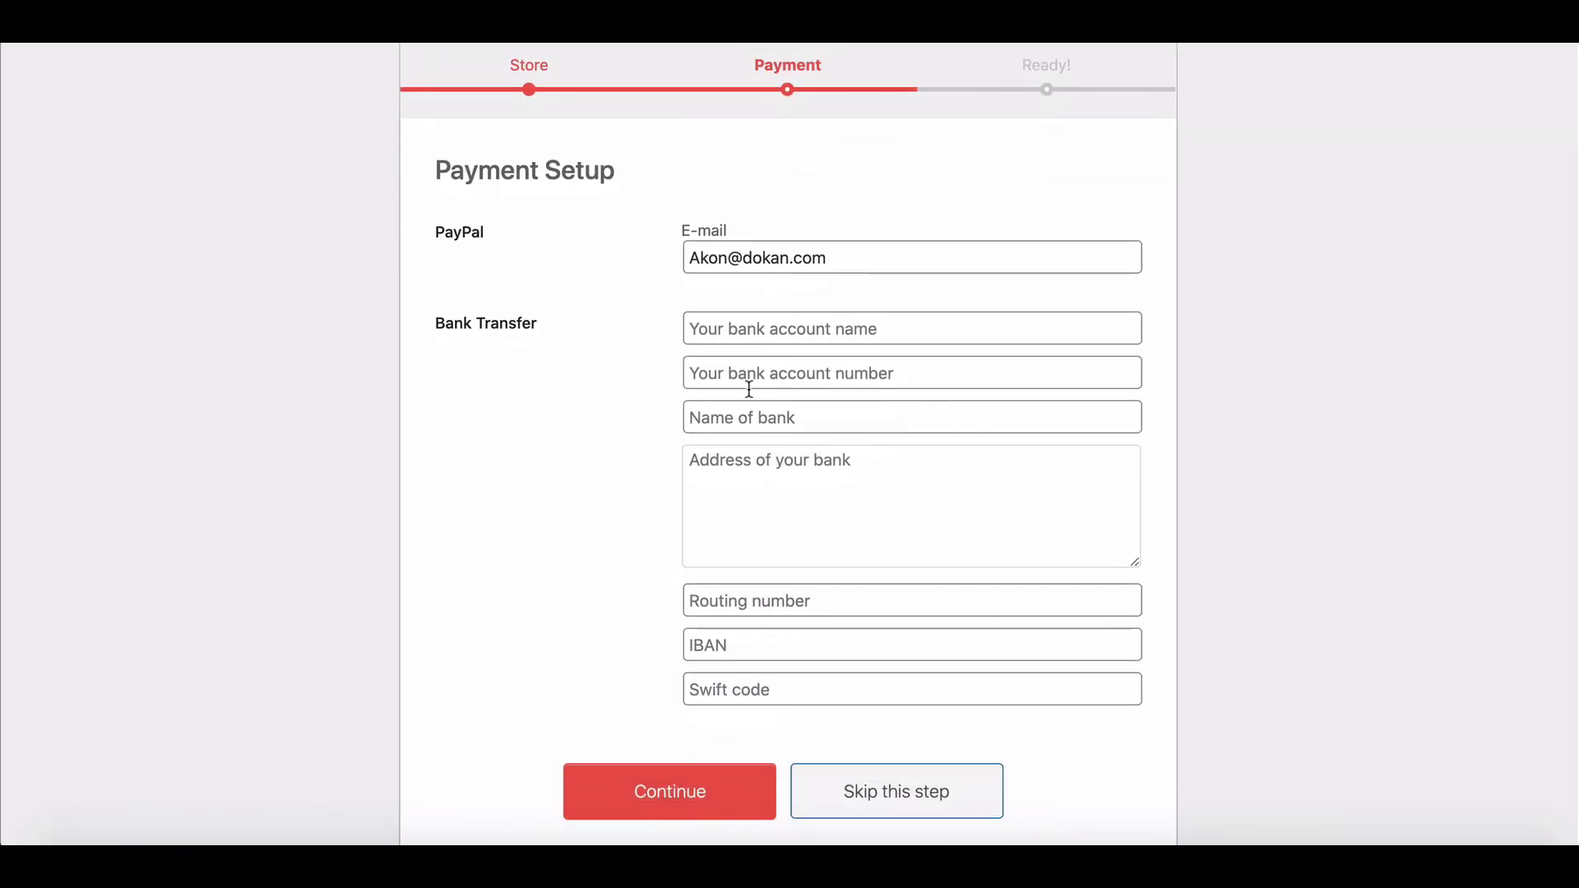
left_click(734, 332)
type("Akon")
left_click(725, 363)
type("ASDF1234")
left_click(720, 417)
type("Revenue bank ltd")
scroll(724, 438, "down", 1)
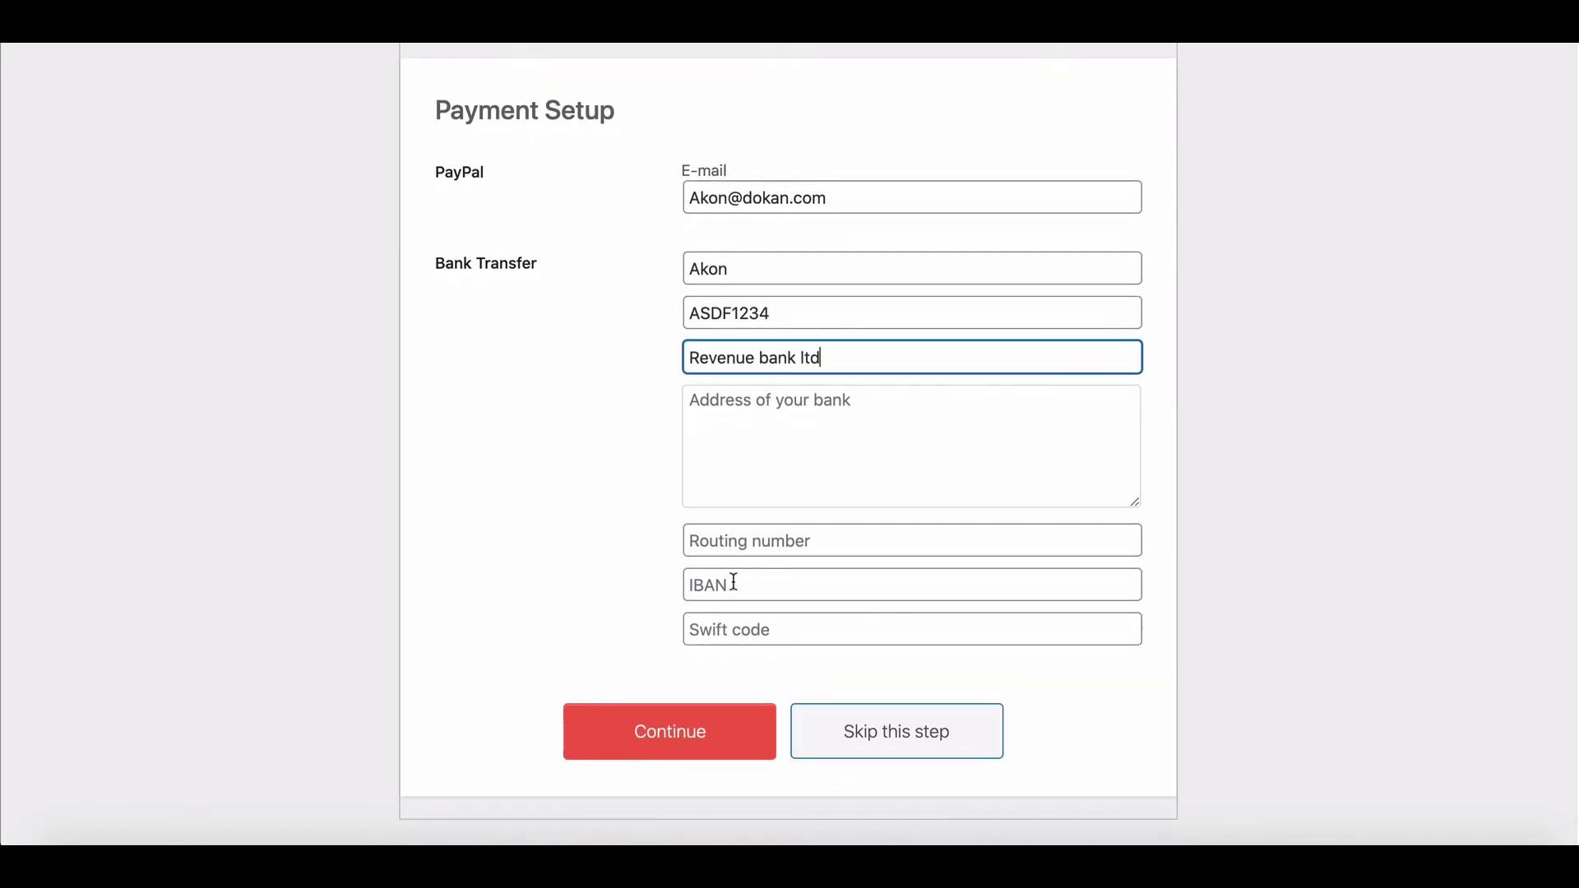
left_click(735, 629)
type("ASDFG")
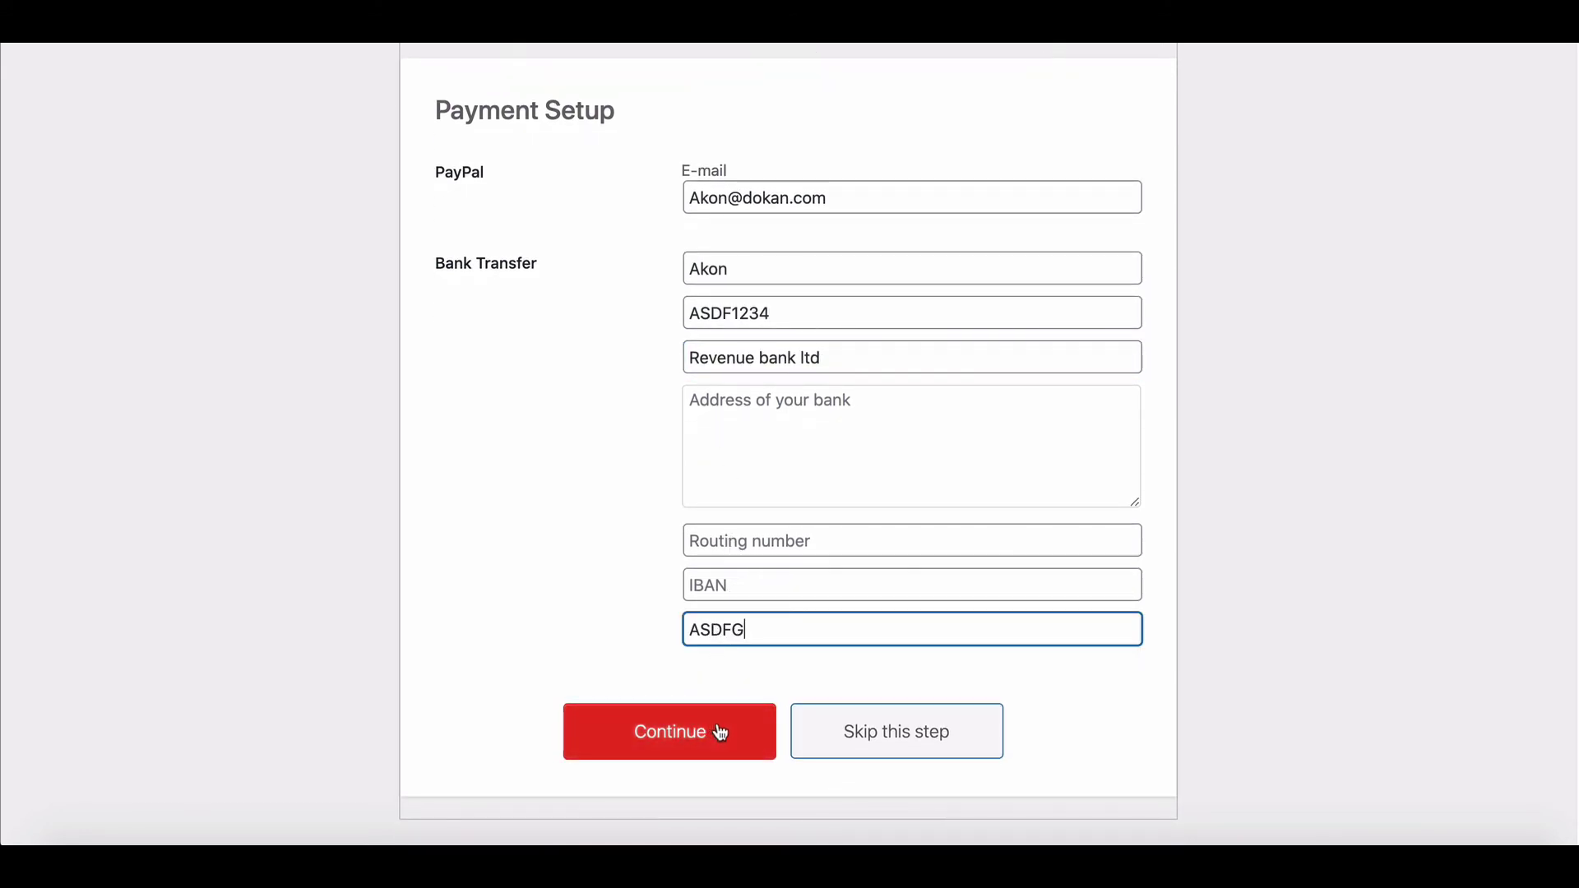
left_click(724, 732)
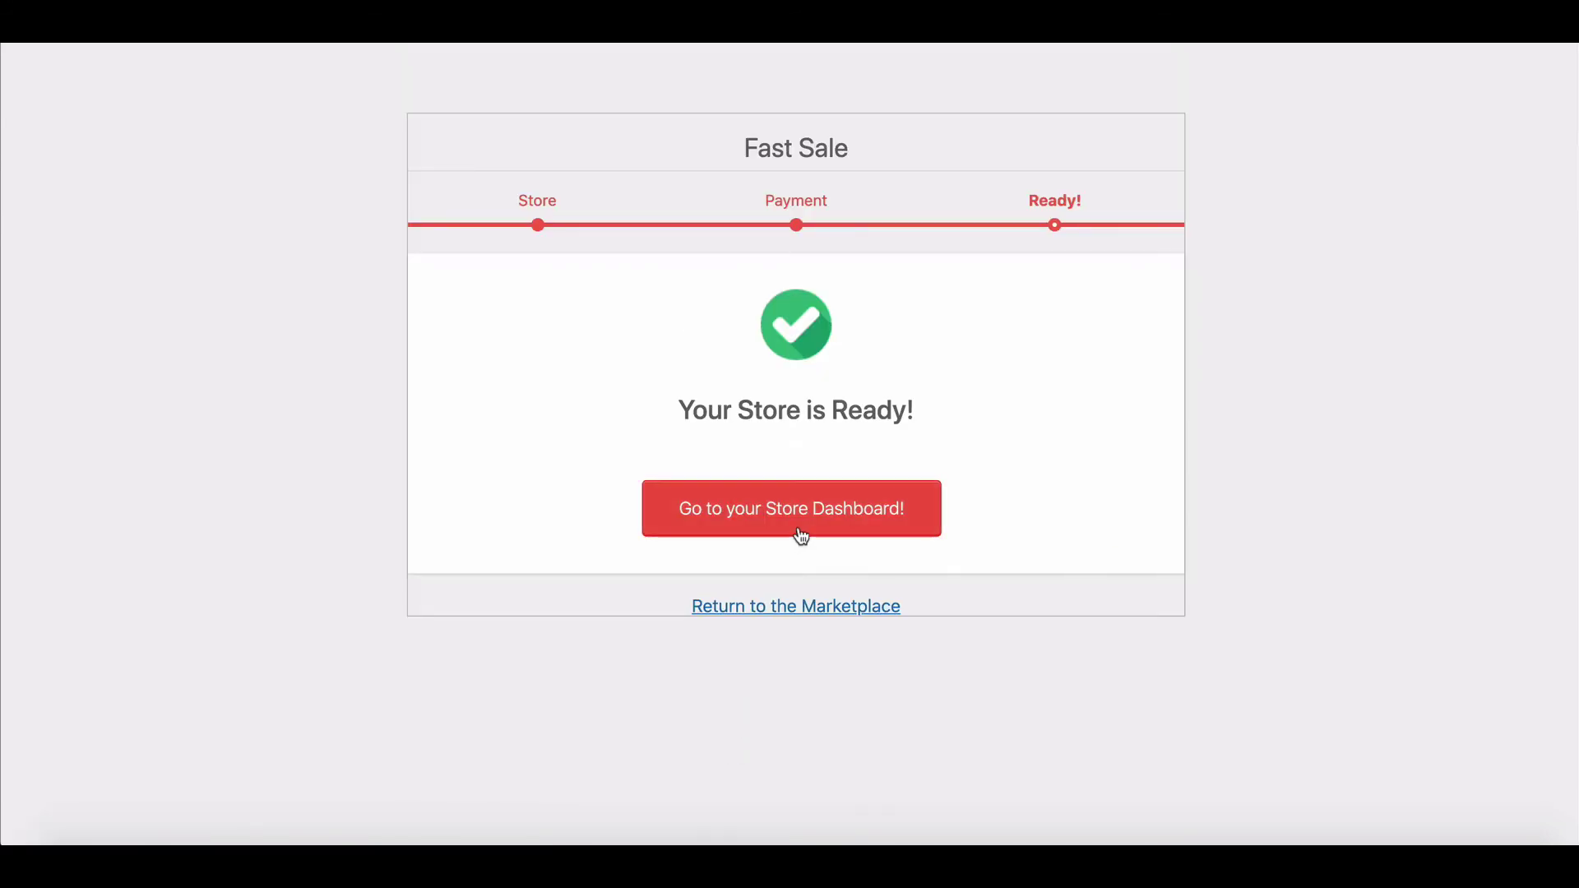
Step: Open the vendor Store Dashboard and scroll through its zeroed sales, orders and products summaries
left_click(805, 524)
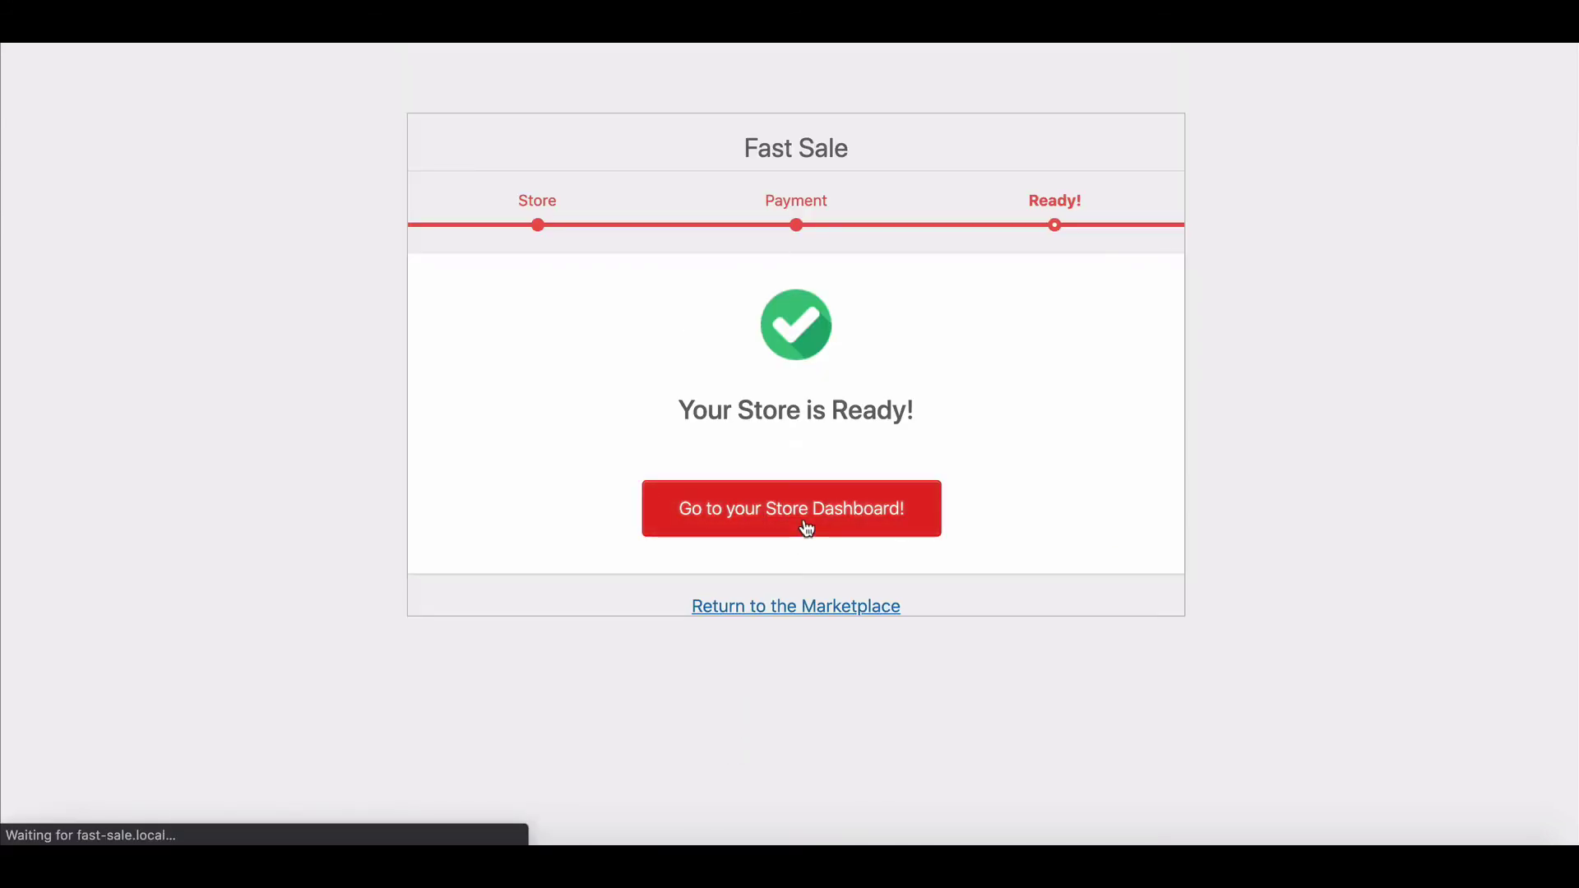
scroll(806, 528, "down", 5)
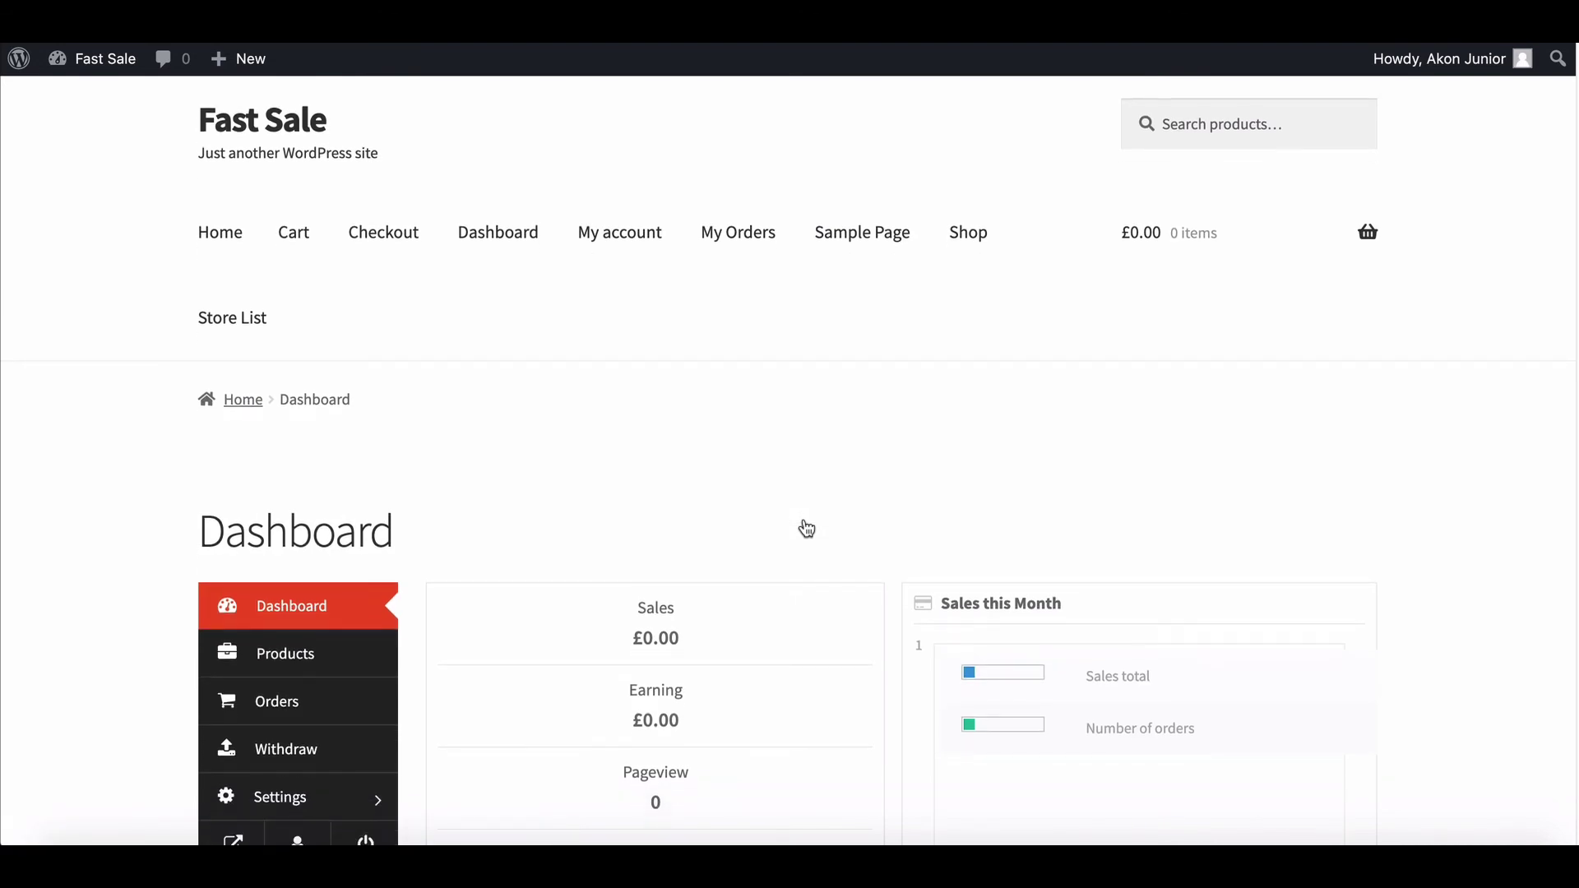
scroll(806, 528, "down", 5)
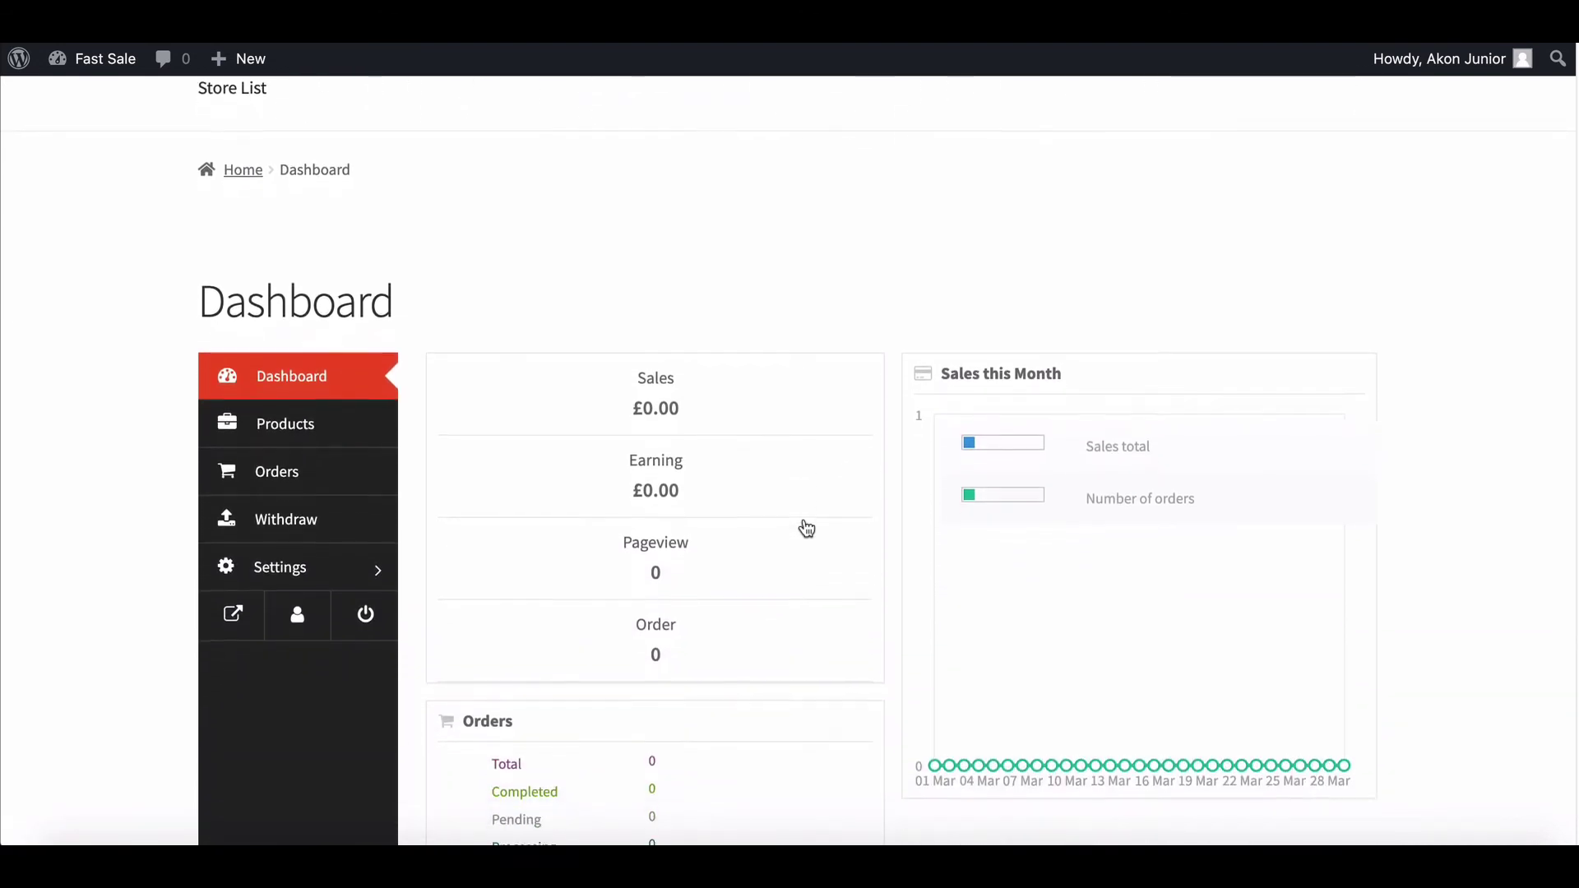
scroll(806, 528, "down", 3)
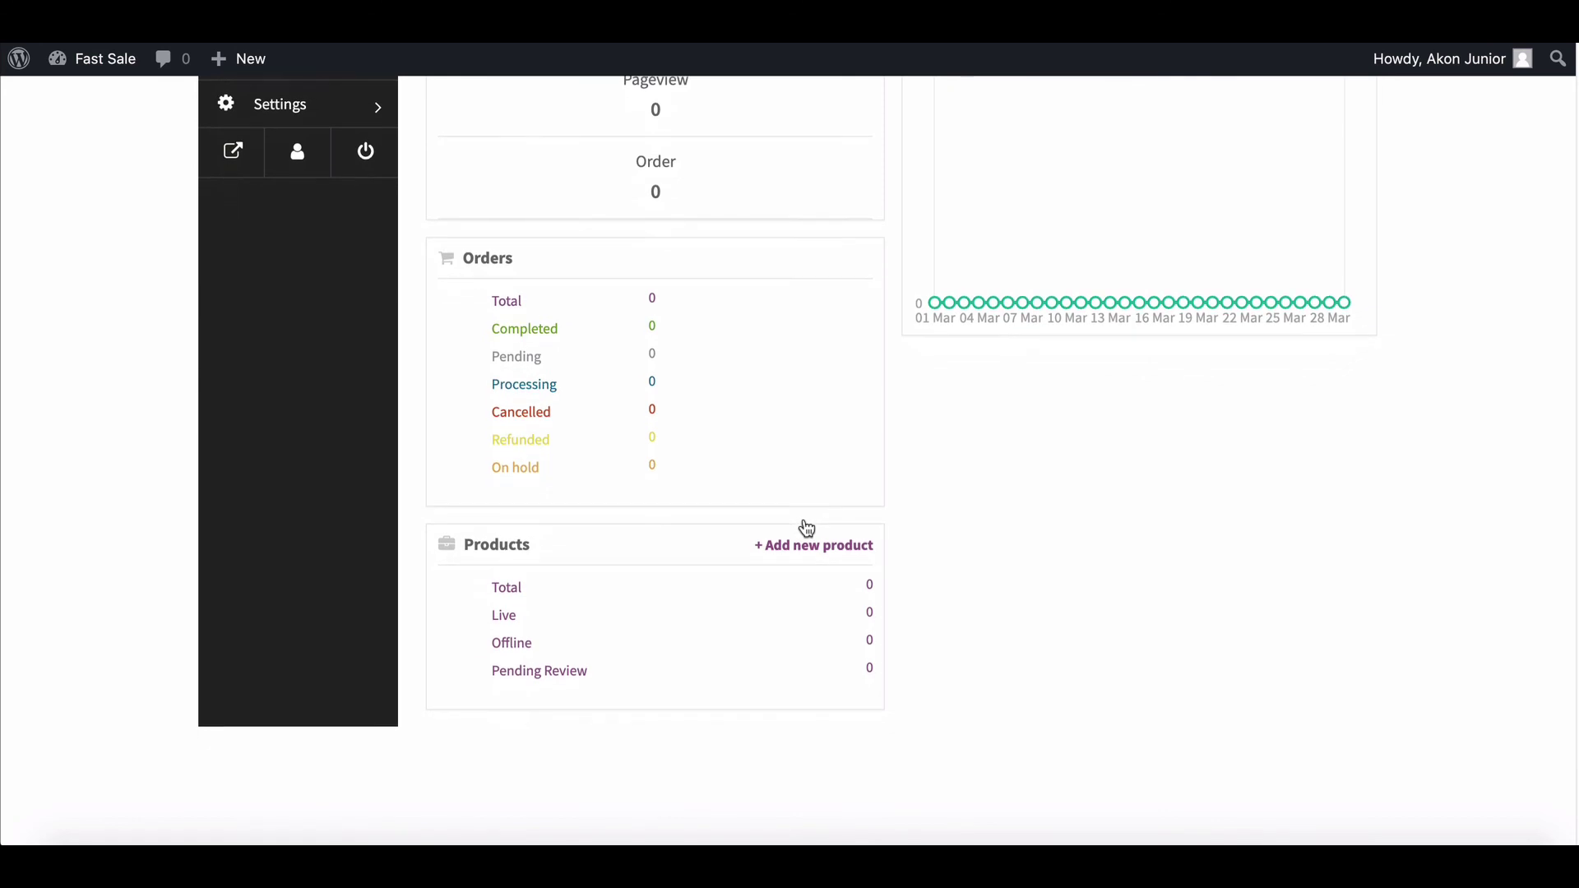